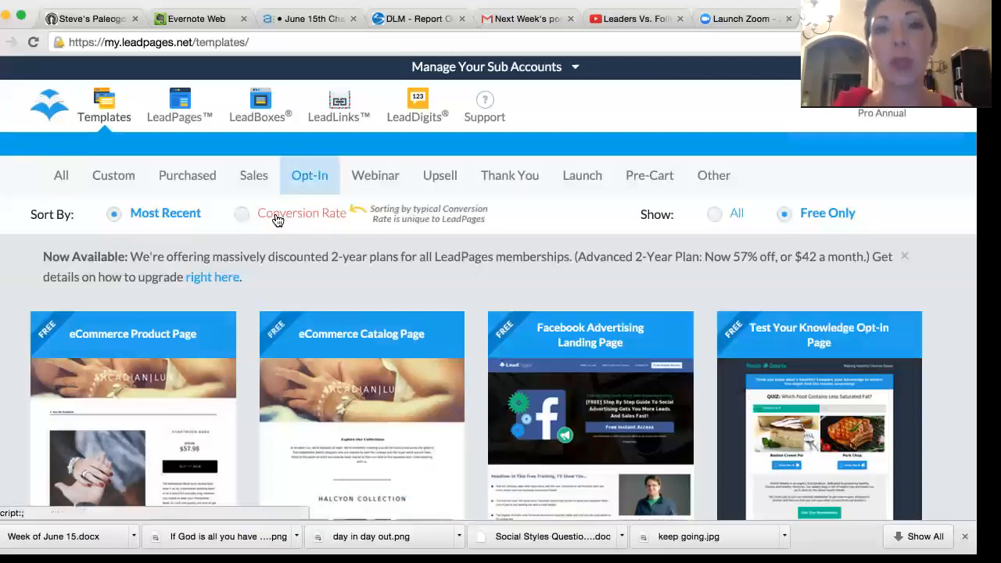
Step: Sort the free opt-in templates by conversion rate and browse through the list
click(277, 219)
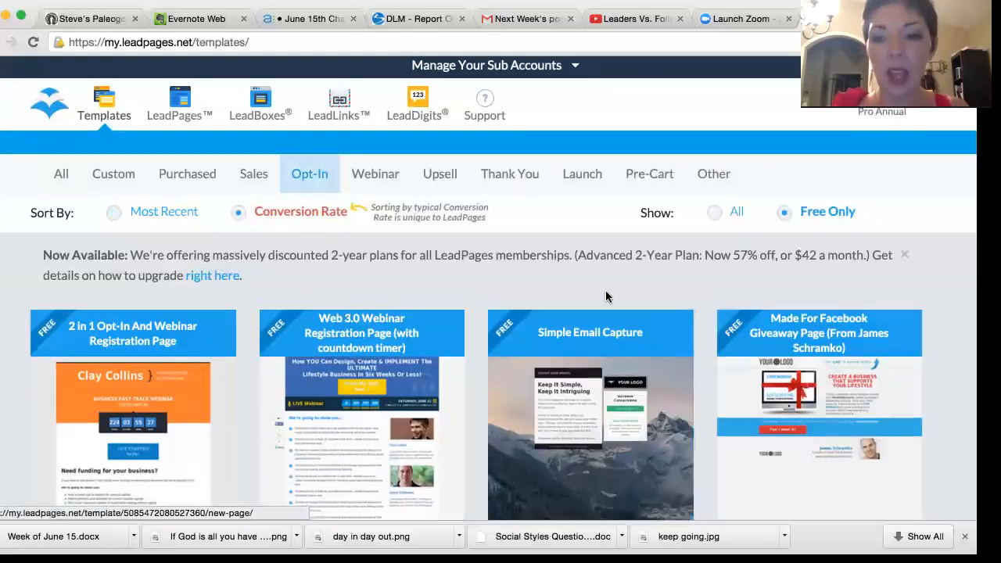
scroll(635, 285, down, 4)
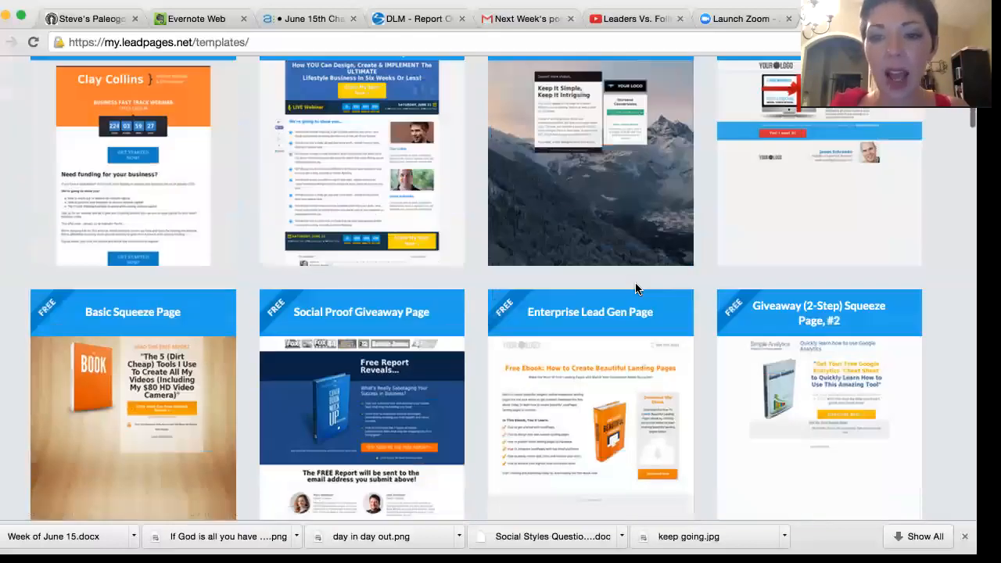
scroll(635, 287, down, 3)
scroll(635, 288, up, 8)
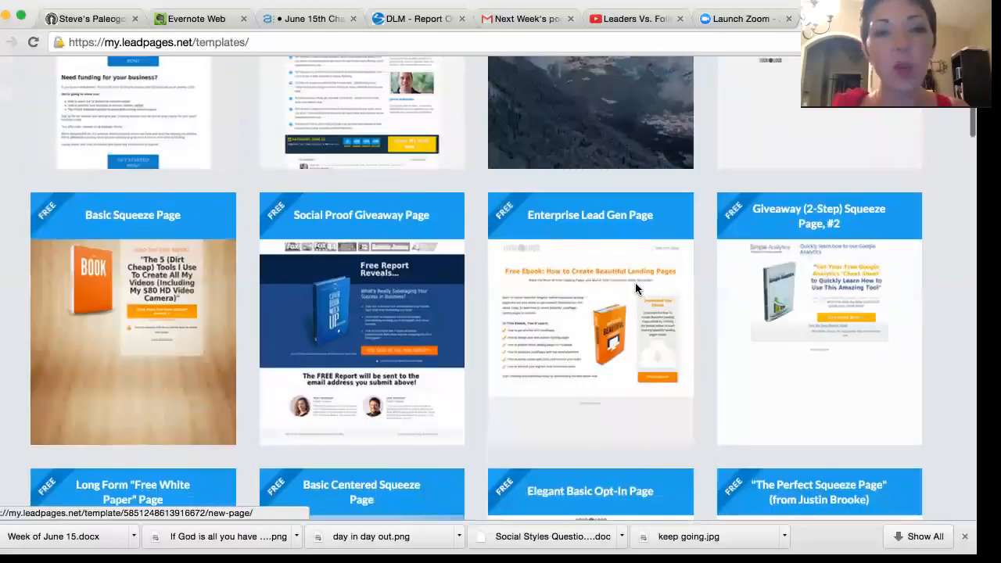
scroll(635, 288, down, 8)
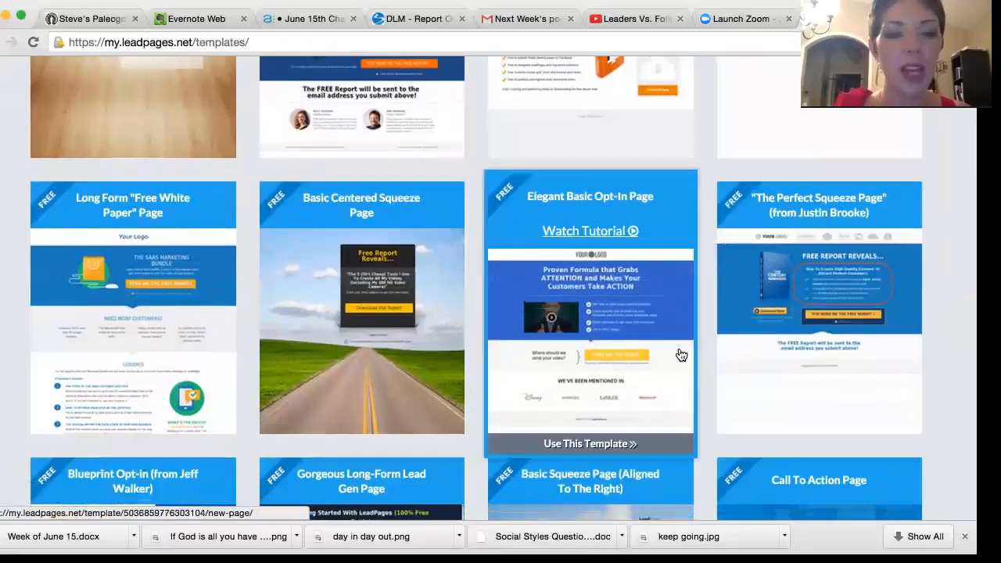
Step: Start a new page from "The Perfect Squeeze Page" template, choosing Alternative Health & Wellness as the industry
scroll(680, 355, down, 3)
scroll(680, 355, up, 4)
scroll(680, 355, up, 1)
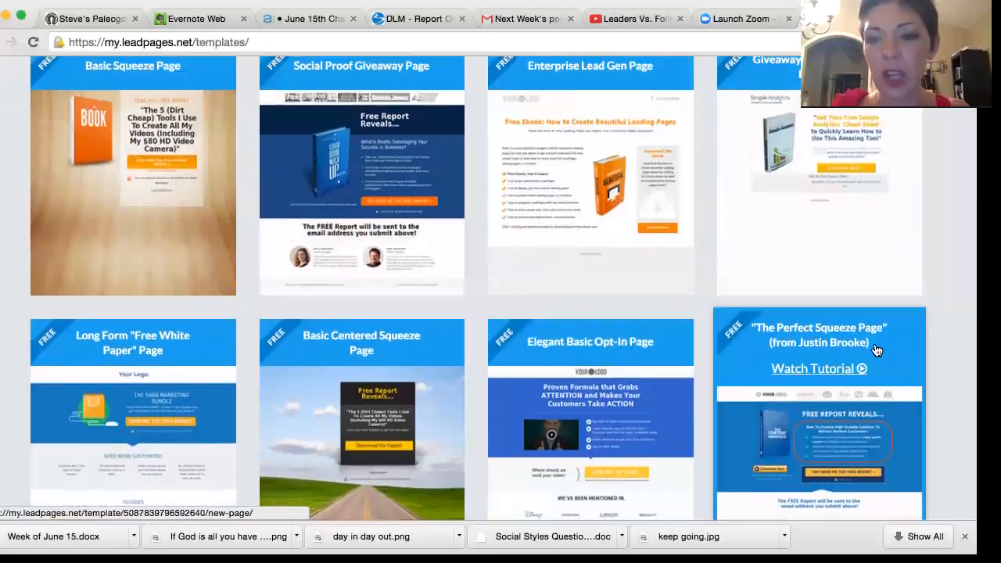
scroll(875, 350, up, 5)
scroll(874, 350, down, 6)
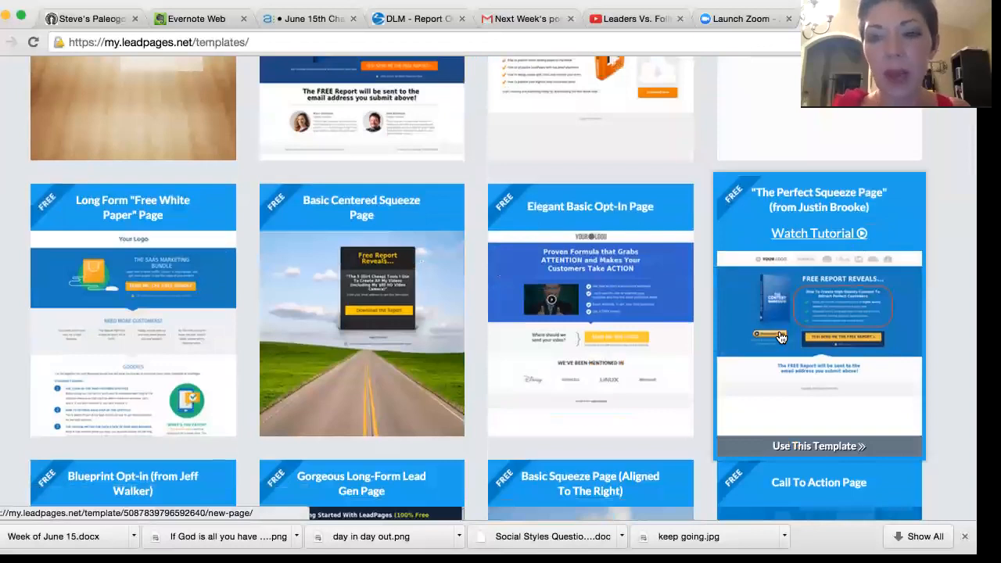
click(871, 205)
click(463, 456)
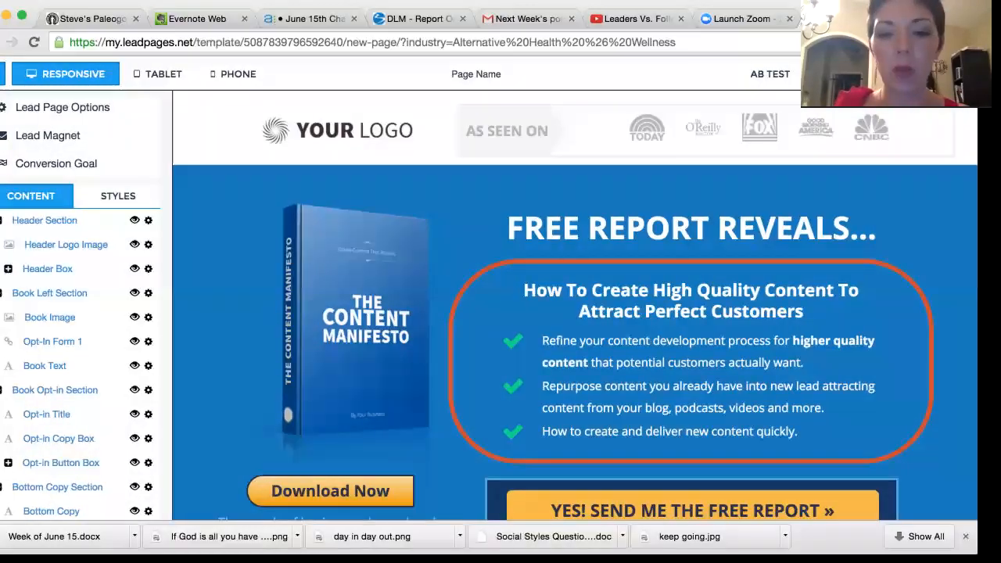
Step: Examine the template's logo header, book image, opt-in copy, call-to-action button and bottom copy
click(564, 315)
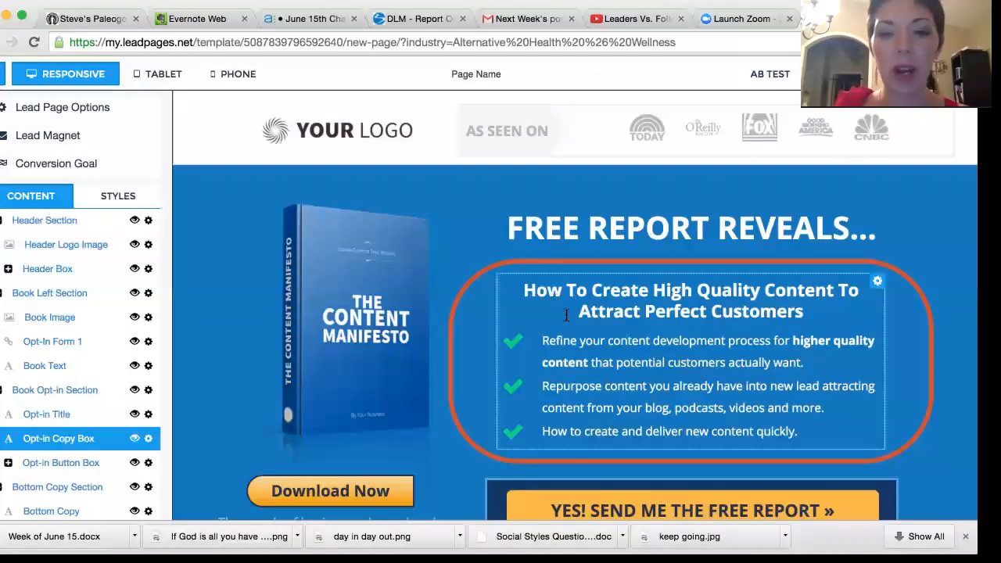
scroll(574, 319, down, 5)
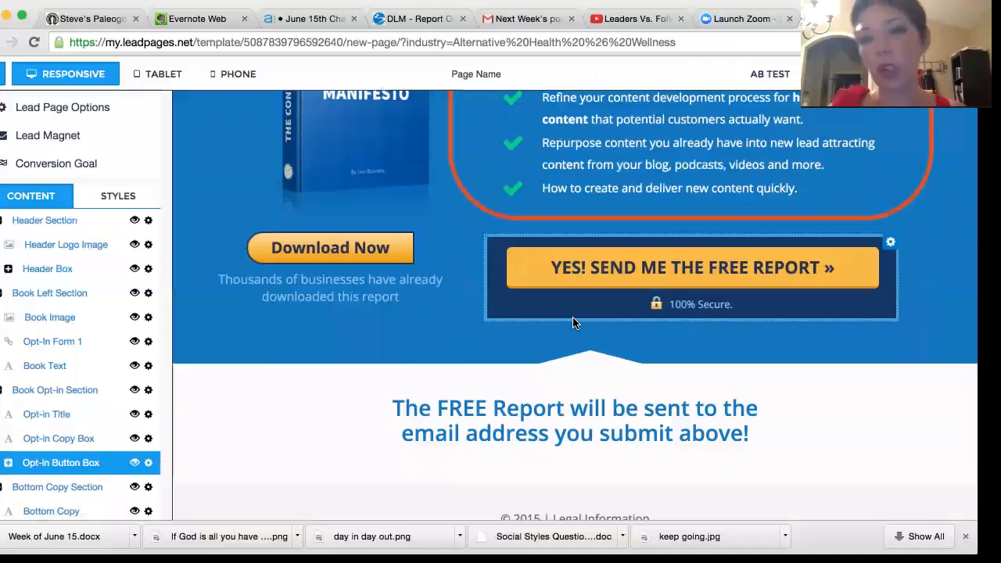
scroll(574, 323, up, 5)
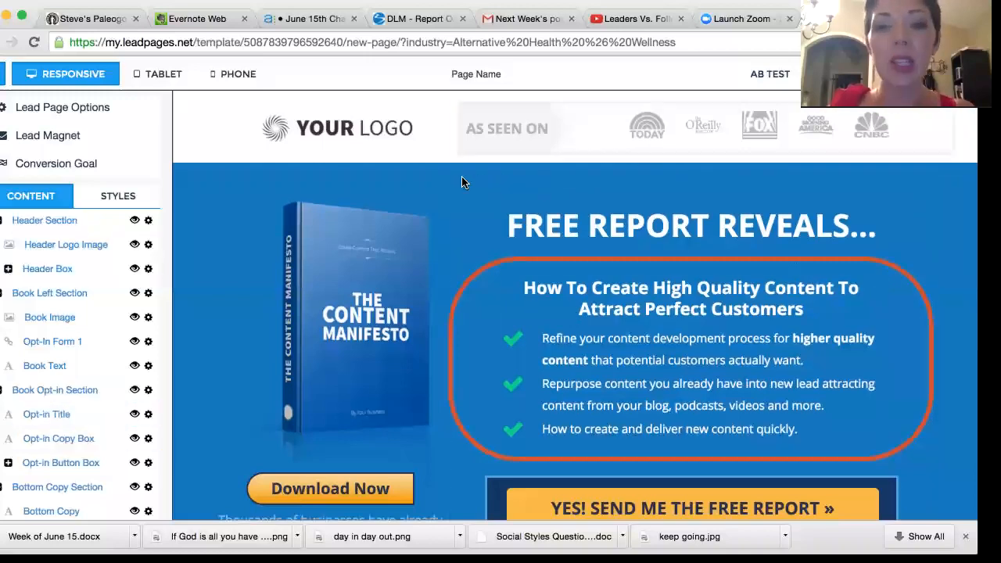
scroll(426, 179, down, 1)
scroll(425, 179, up, 1)
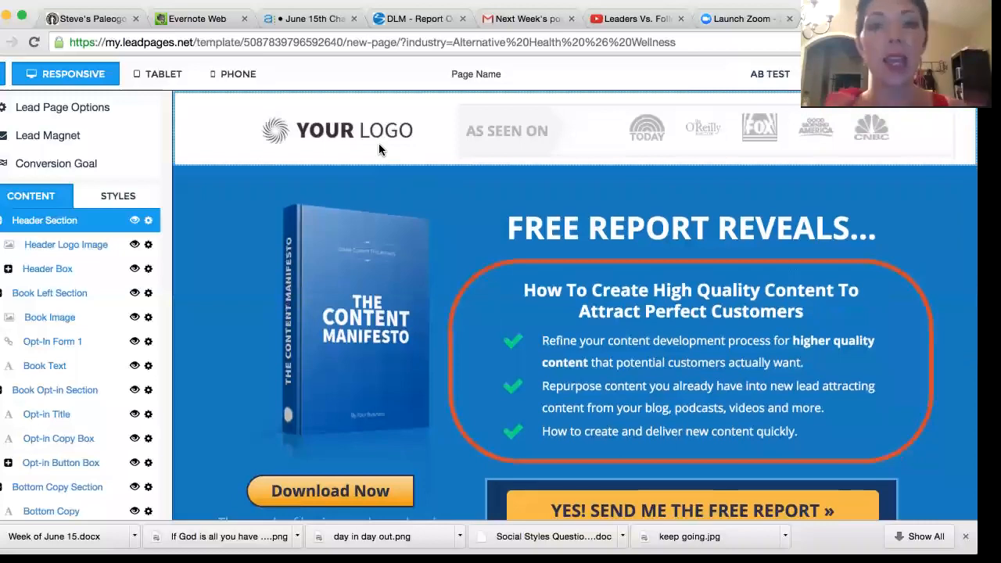
scroll(379, 149, down, 2)
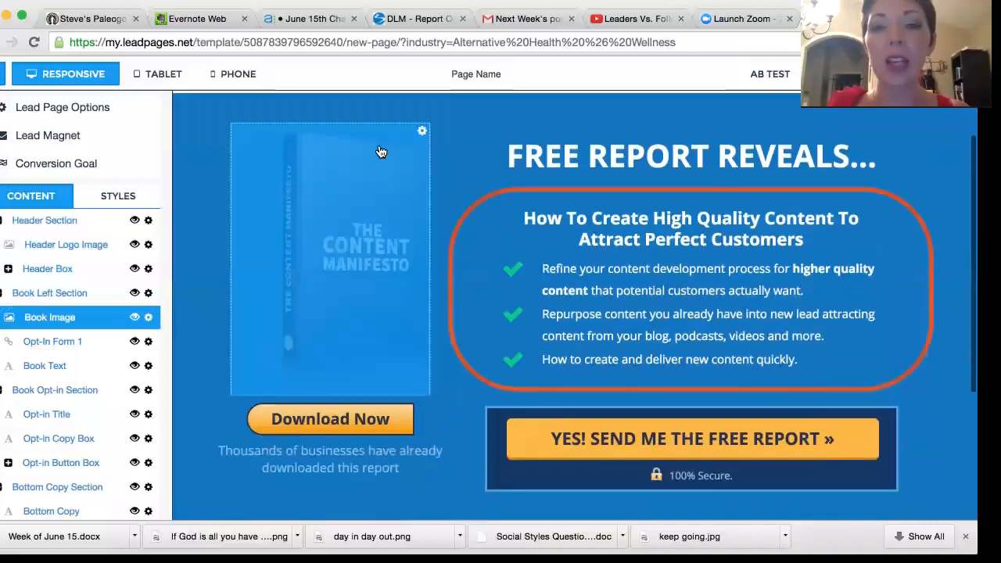
scroll(378, 148, up, 2)
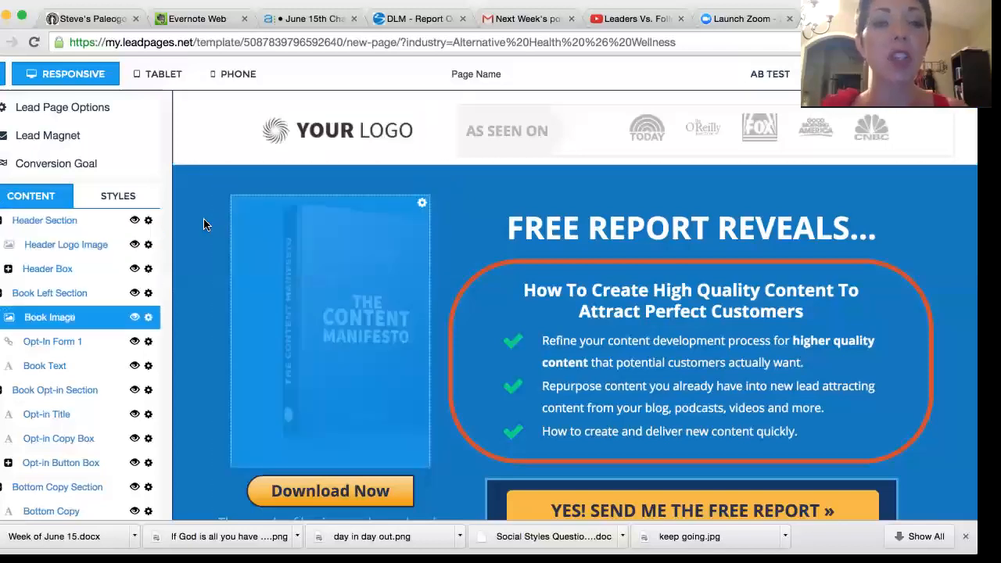
Step: Hide the Header Section containing the logo and the "As seen on" box
click(149, 222)
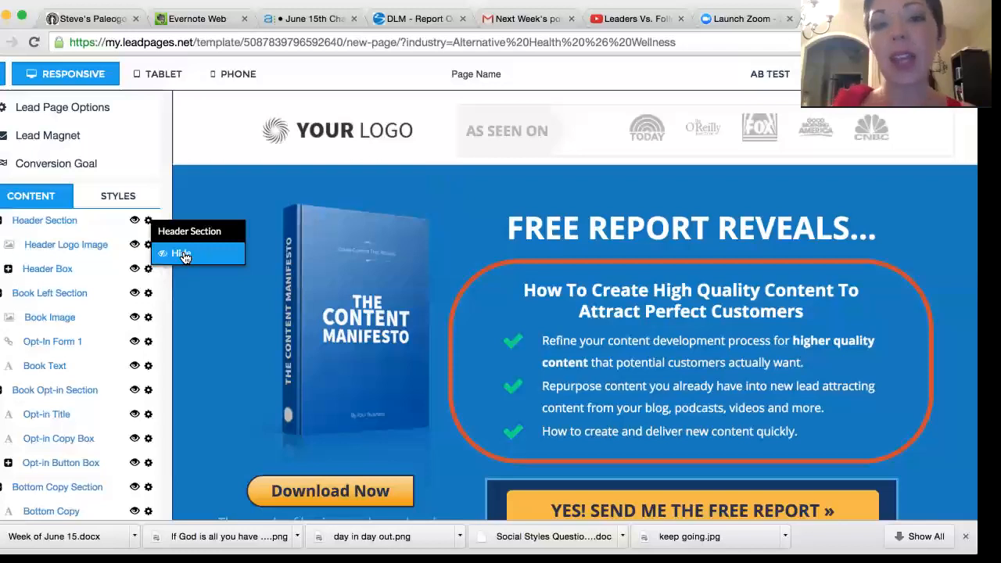
click(182, 254)
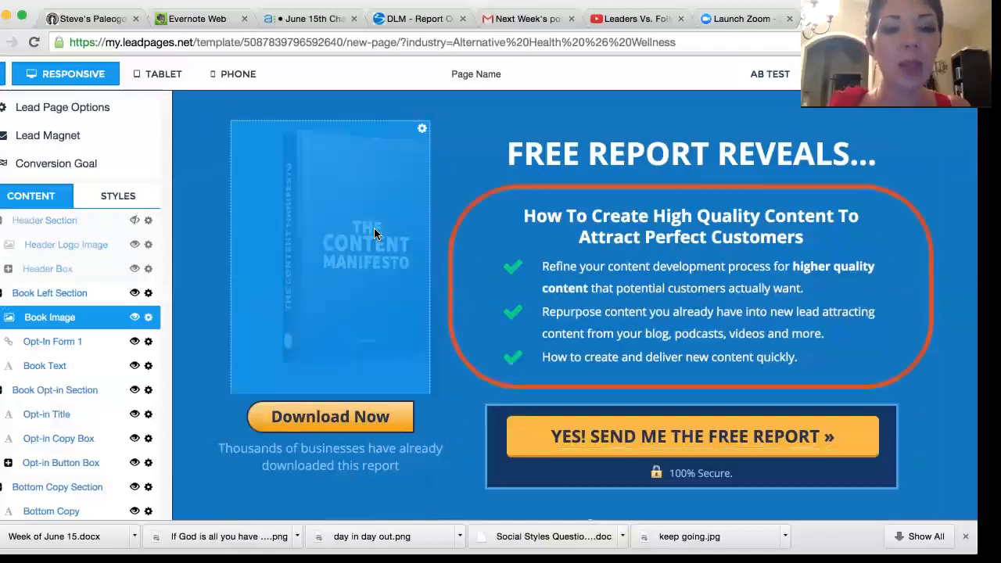
Step: Find and upload the couple's photo from the computer and use it in place of the book image
click(374, 228)
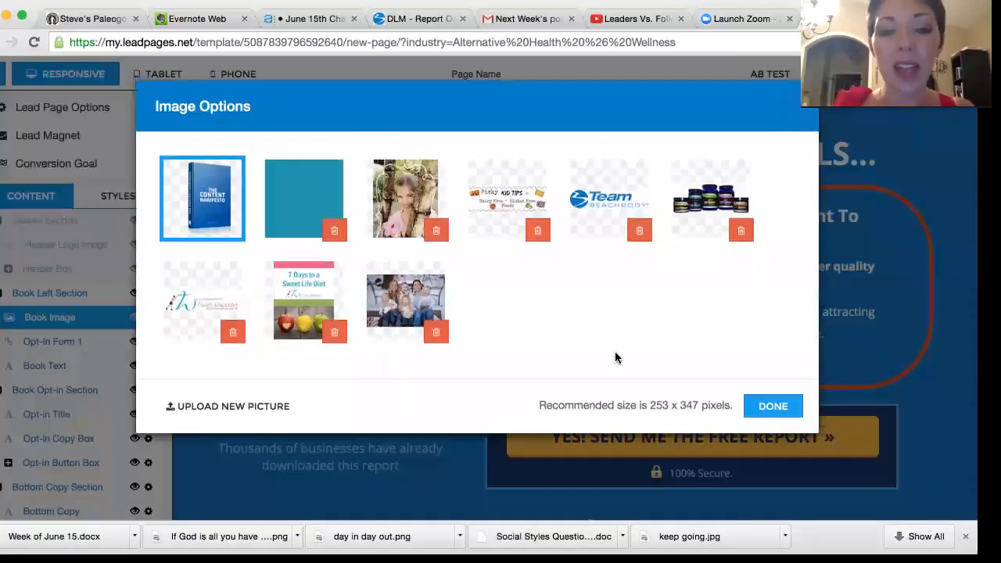
click(280, 412)
click(663, 71)
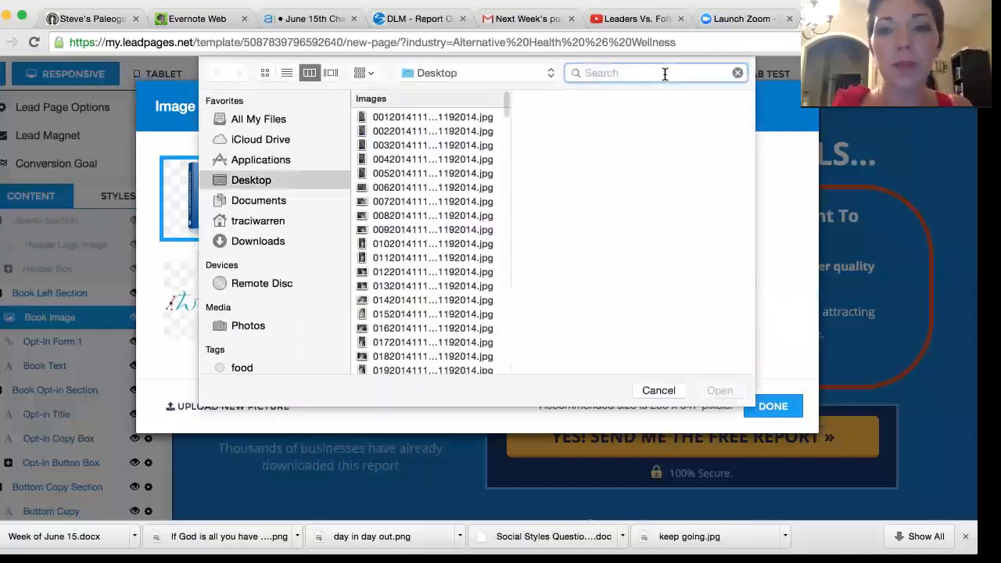
text(matt)
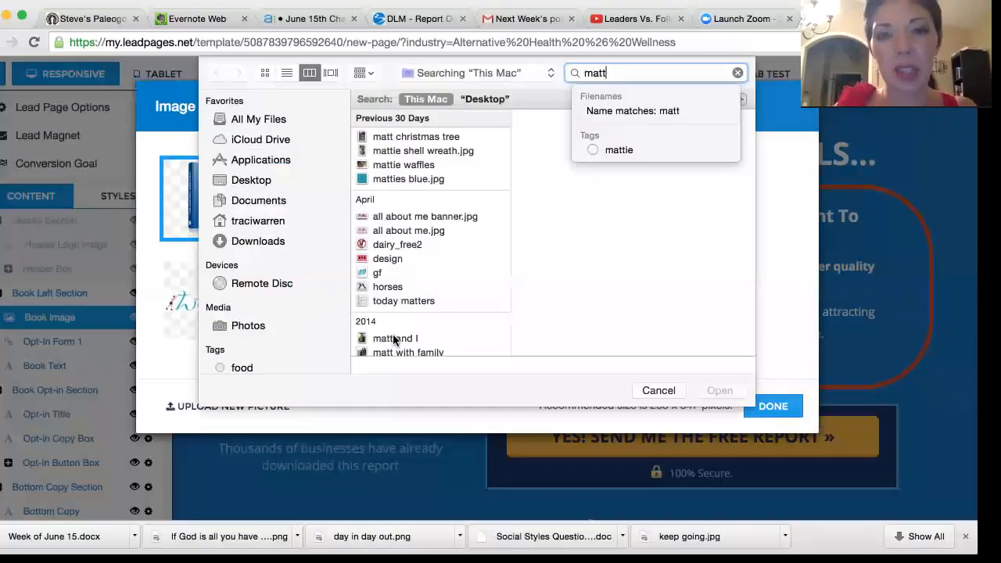
double_click(395, 340)
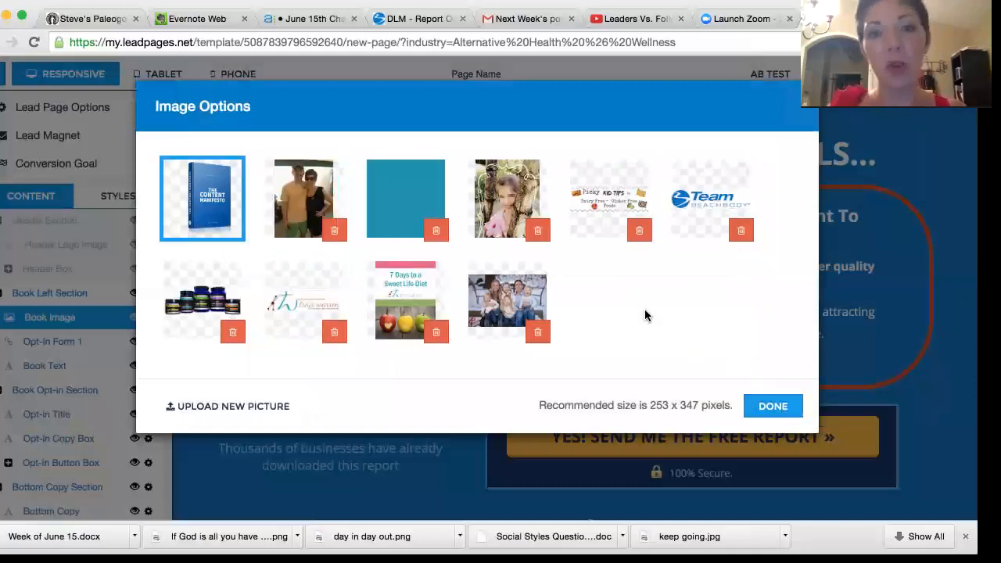
click(311, 200)
click(771, 406)
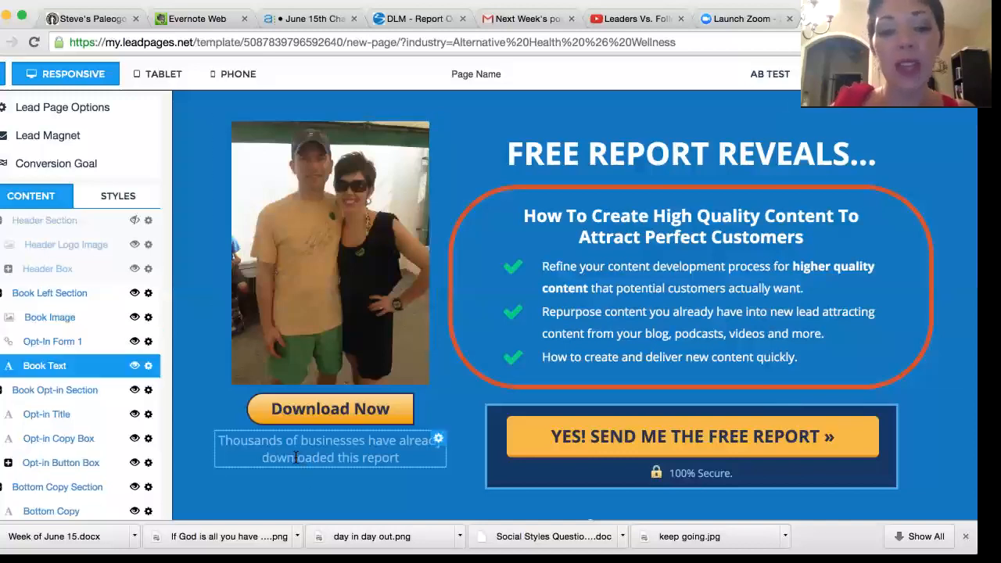
Step: Replace the text under the Download Now button with "Can't wait for you to experience all the fired up favorites that my fam loves!"
click(440, 442)
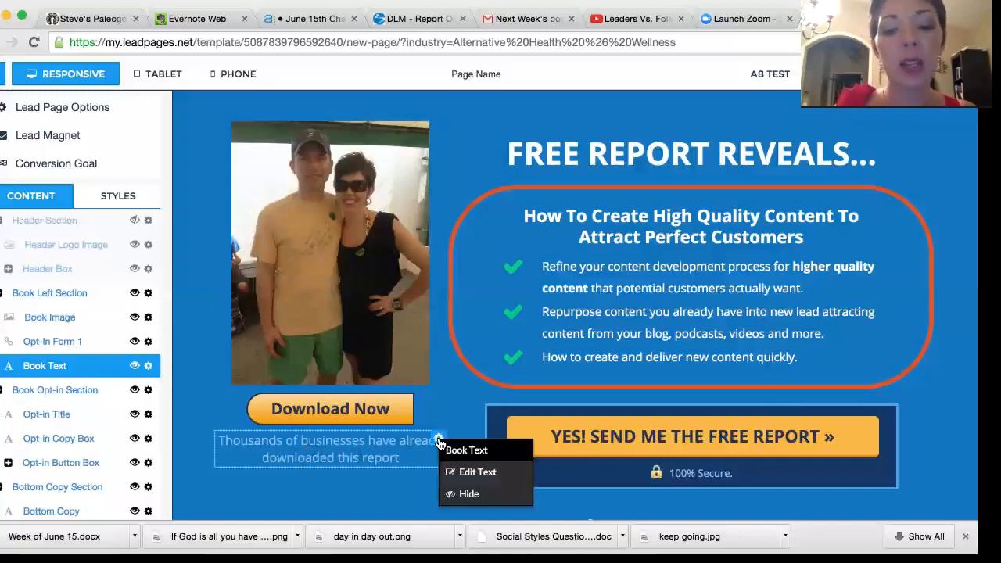
click(461, 474)
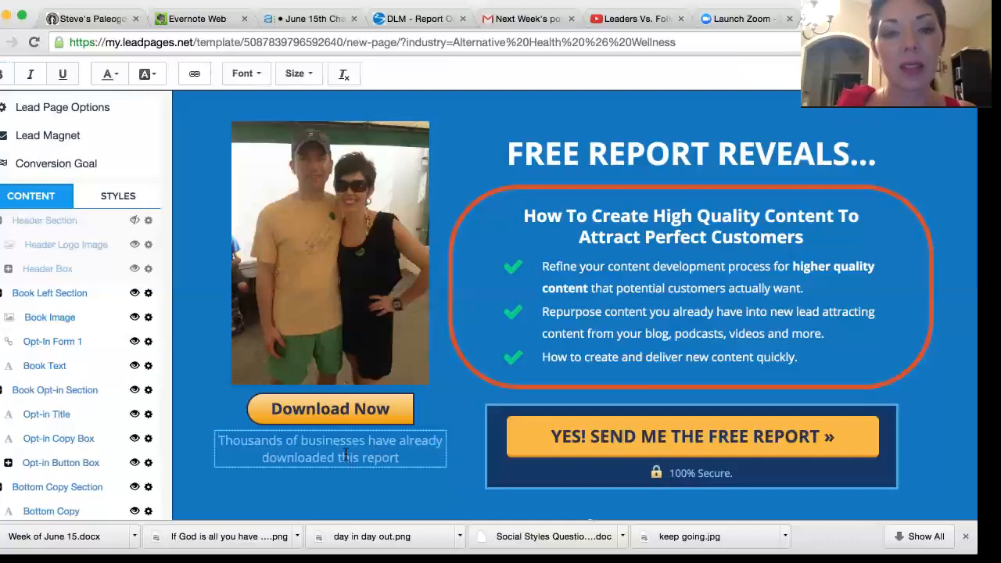
click(400, 458)
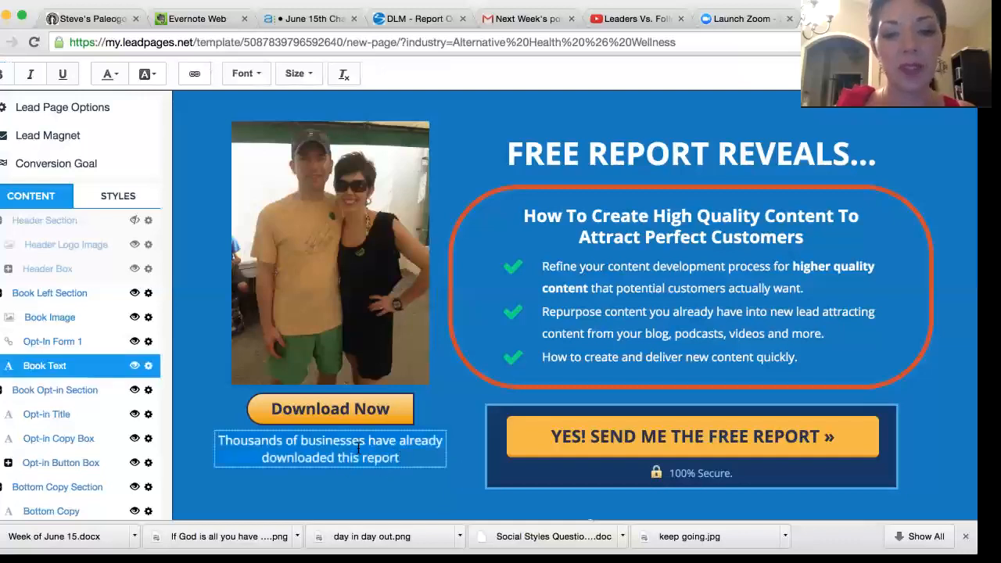
key(ctrl+a)
key(BackSpace)
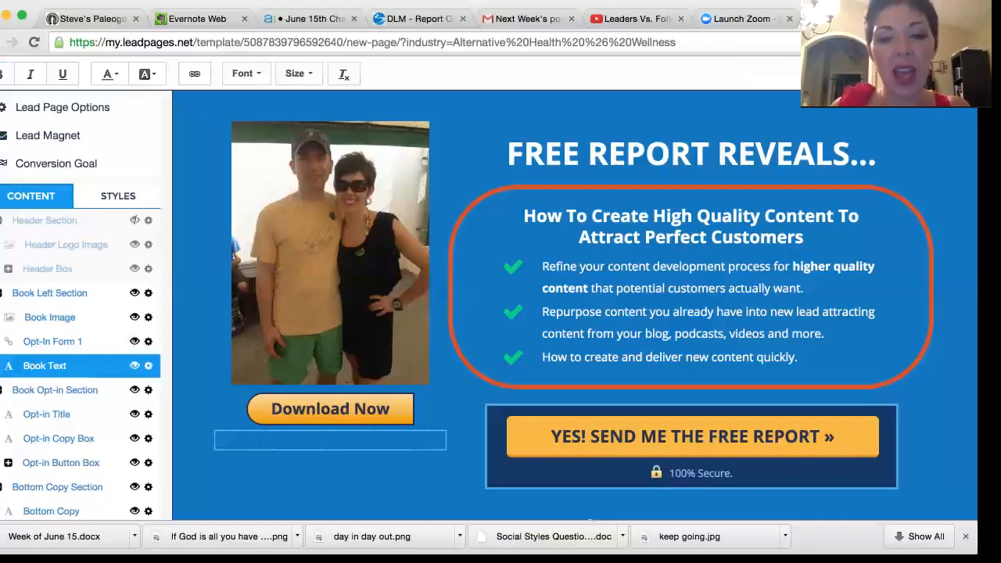
text(Ca)
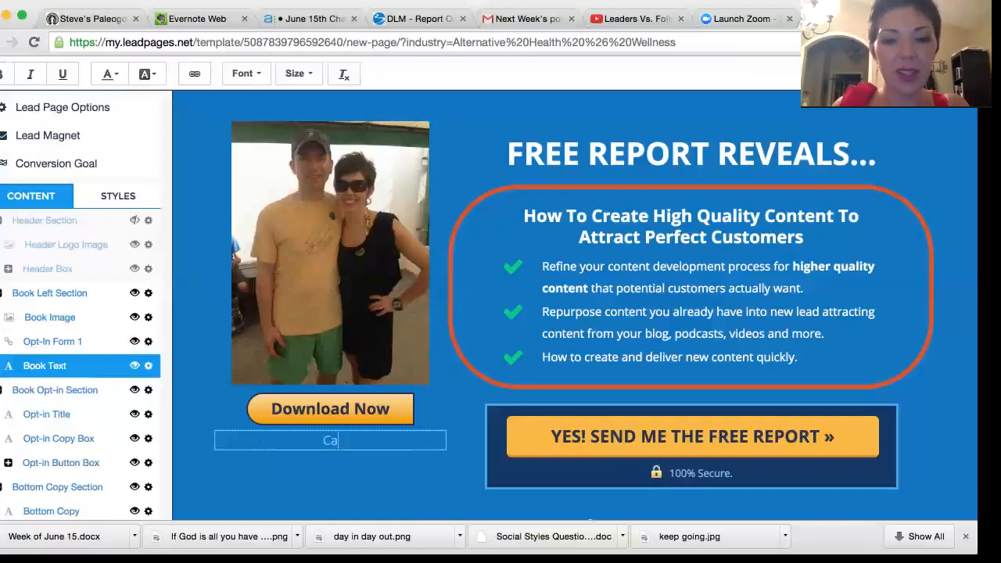
text(n't wait for you )
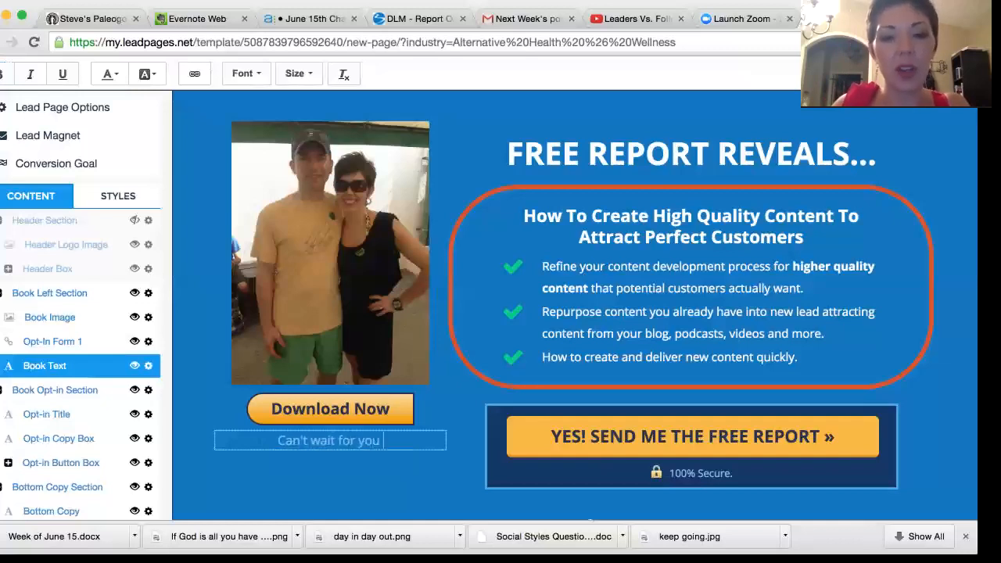
text(to experience all the)
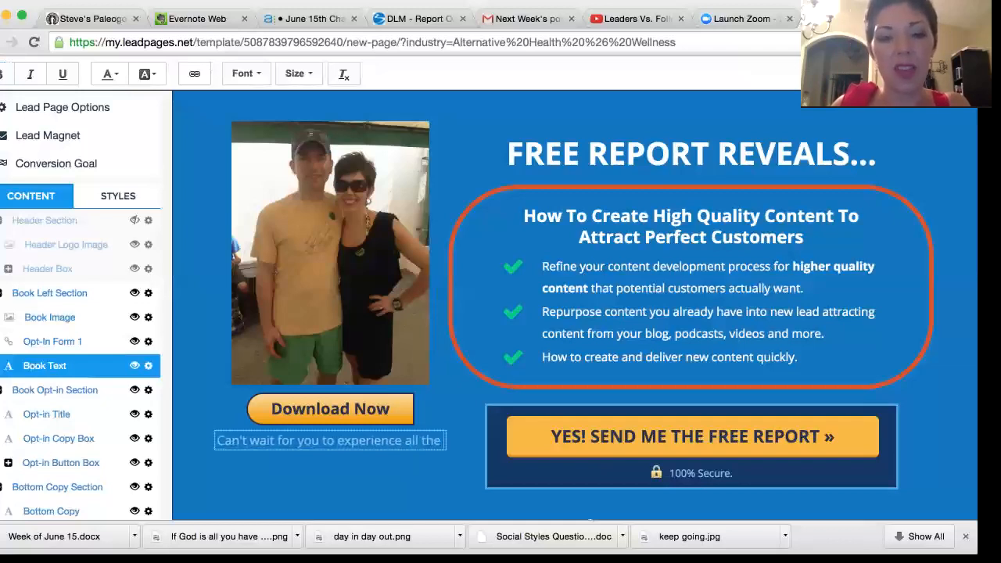
text( fired up)
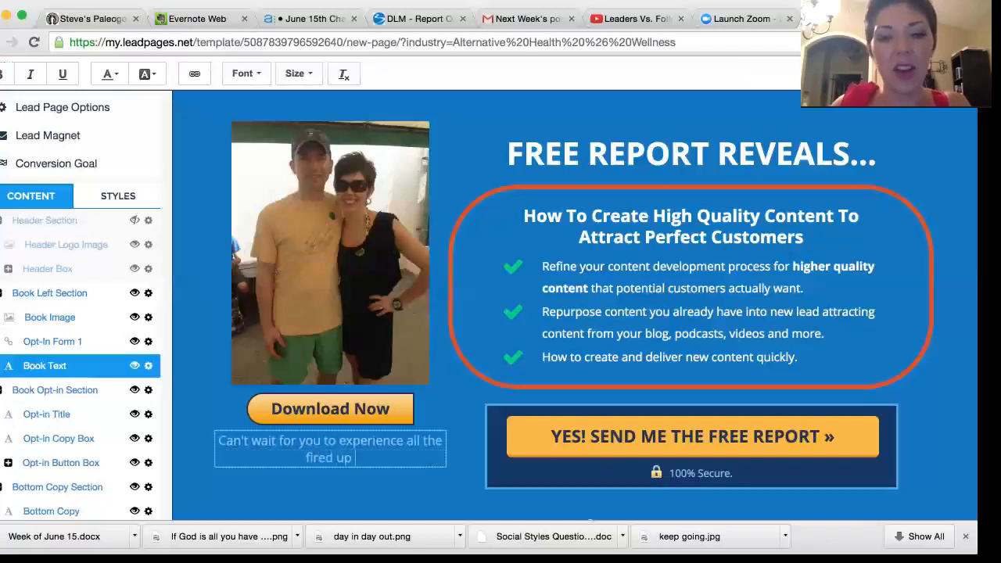
text( favorites that)
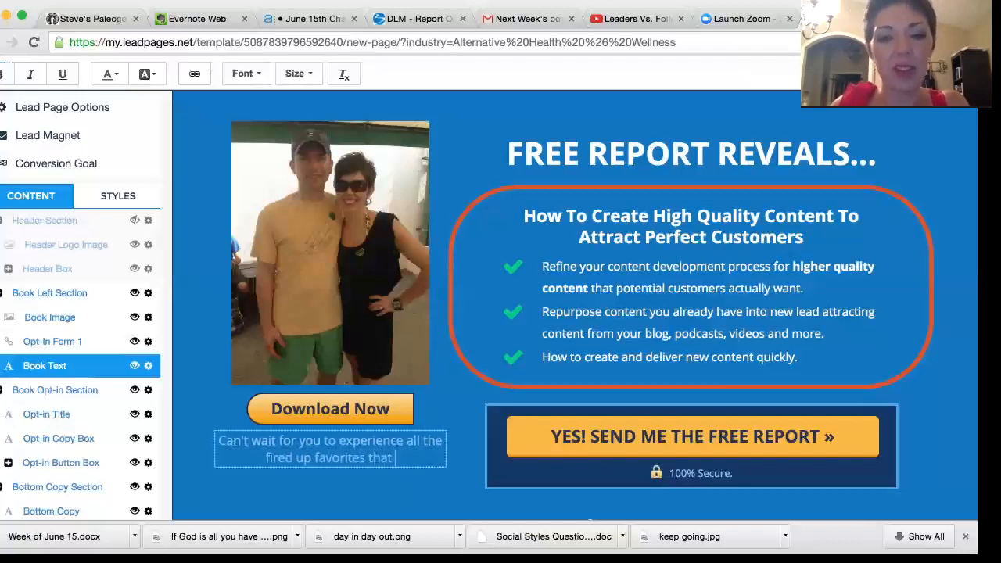
text( my fam loves!)
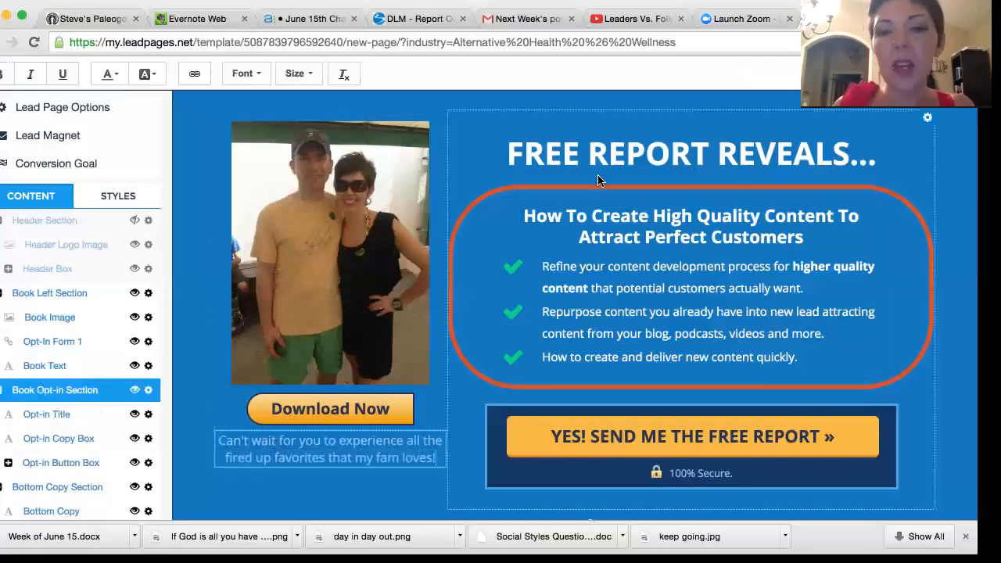
Step: Change the opt-in title to "FREE FIRED UP MAN HACKS..."
click(617, 160)
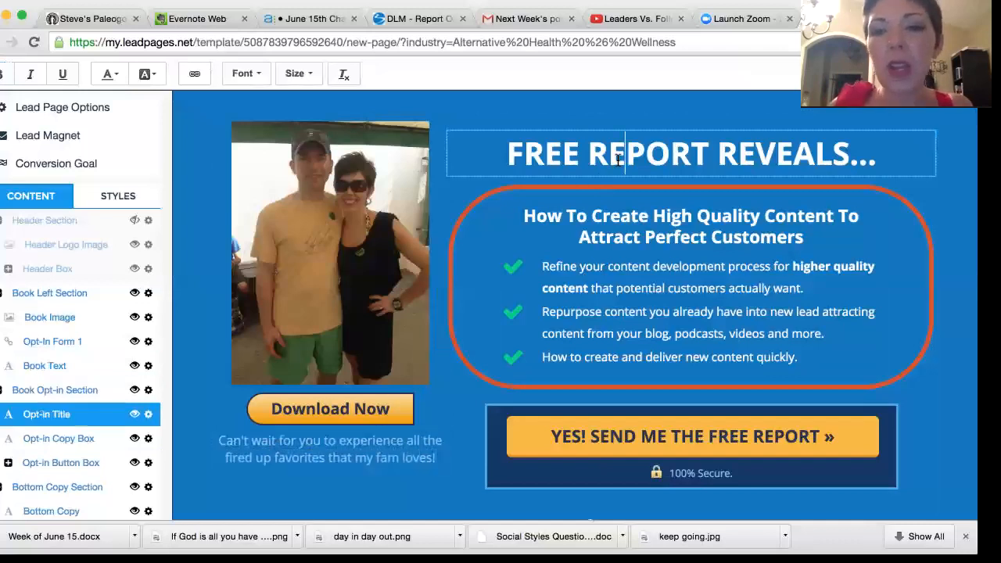
click(704, 154)
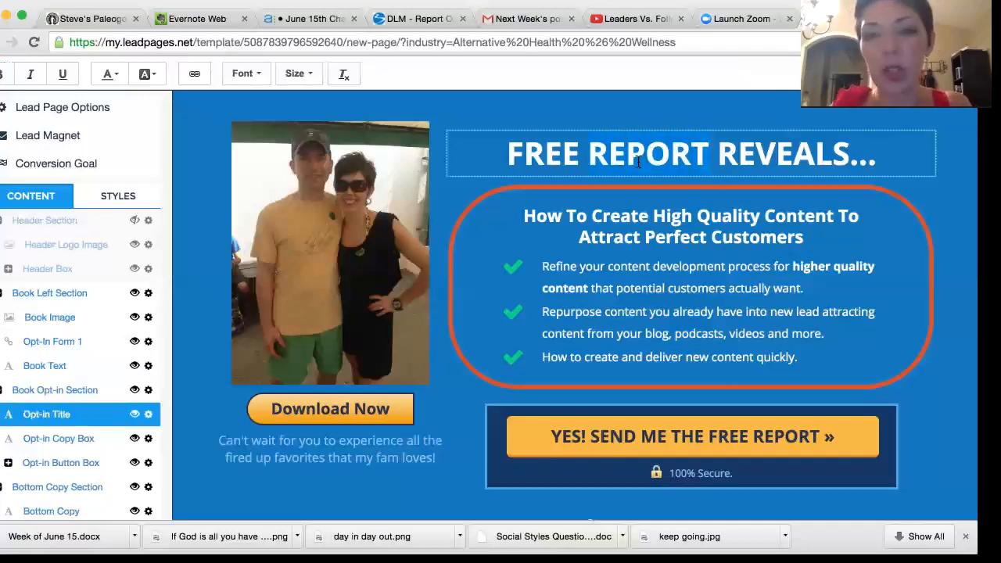
drag(876, 160, 592, 160)
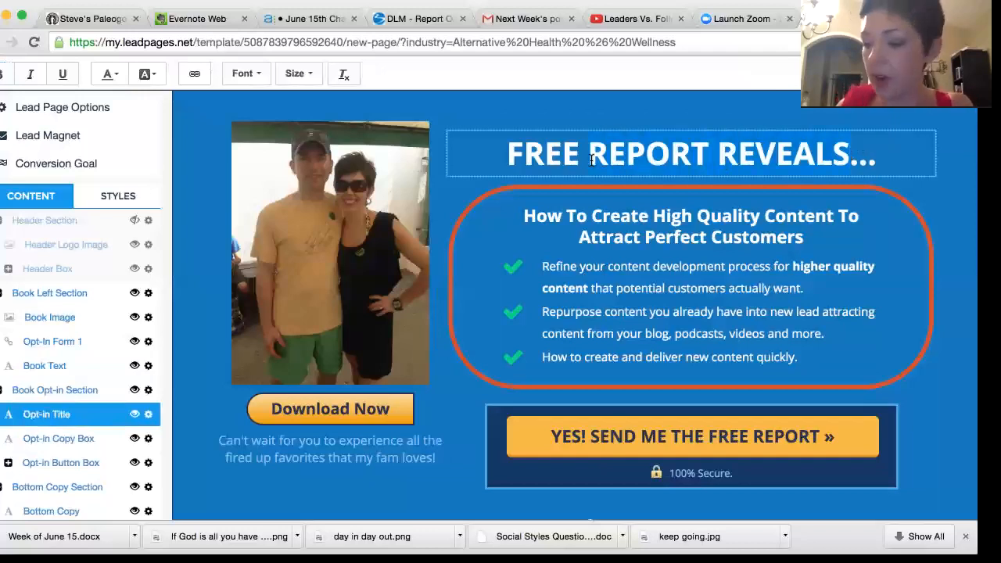
text(FIRED UP MAN HACKS)
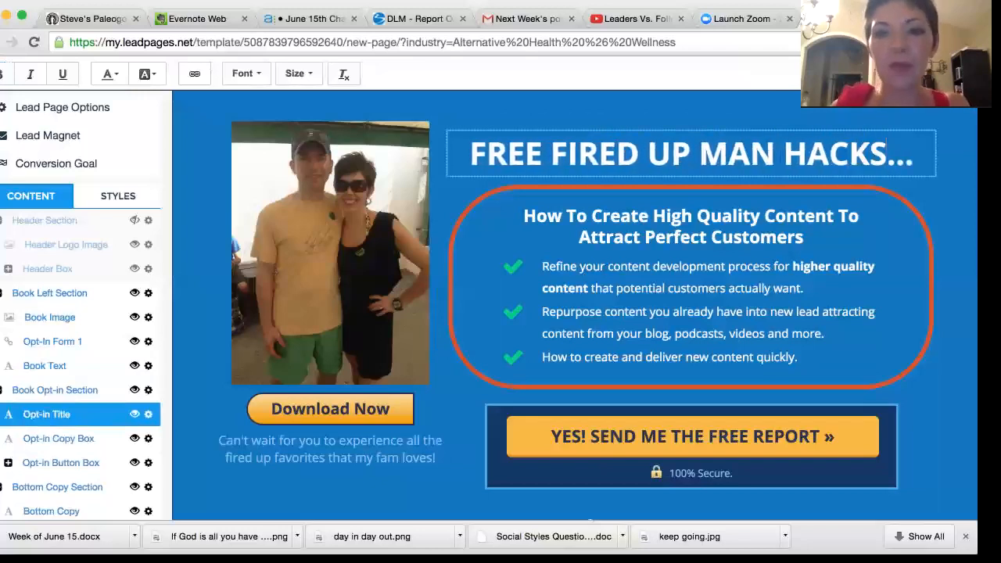
Step: Change the heading of the opt-in copy box to "How To Feed Your Fit Fam Fired Up"
click(581, 227)
click(804, 239)
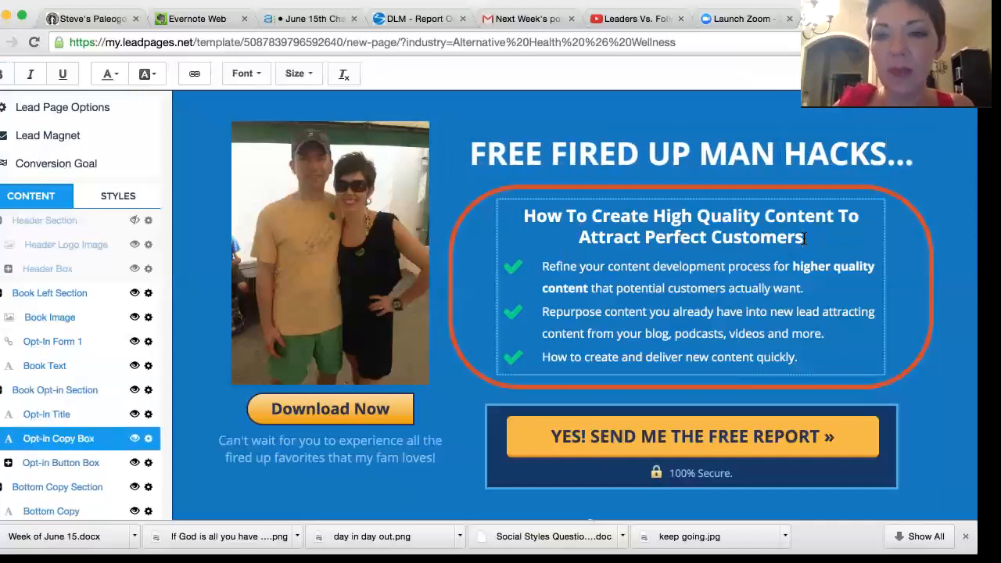
drag(804, 239, 569, 218)
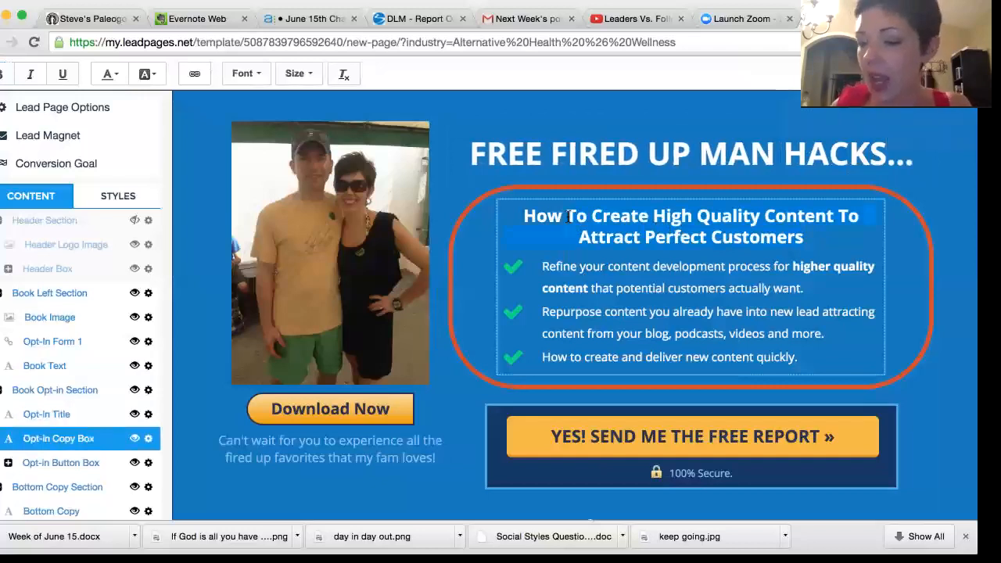
text(To )
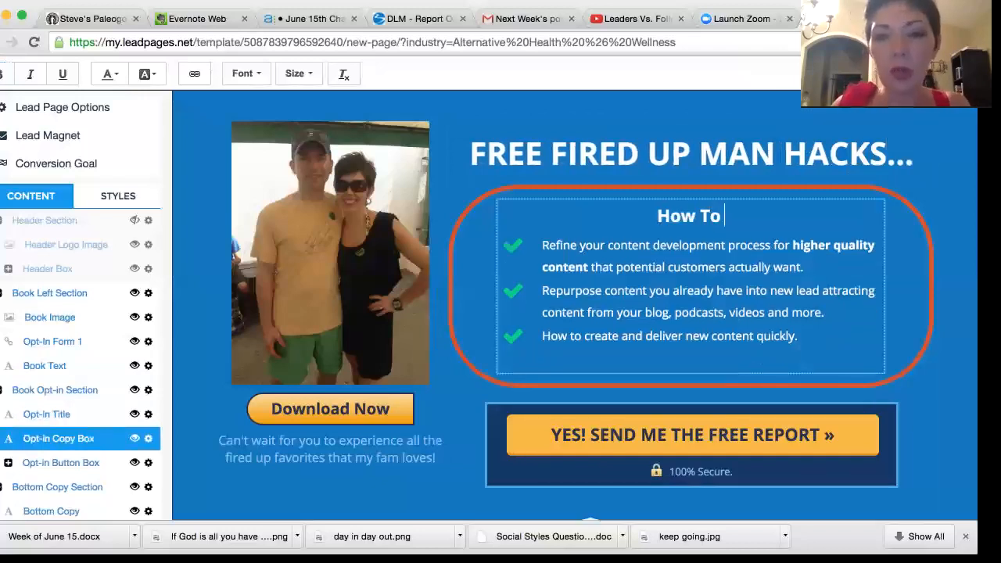
text(Feed Your)
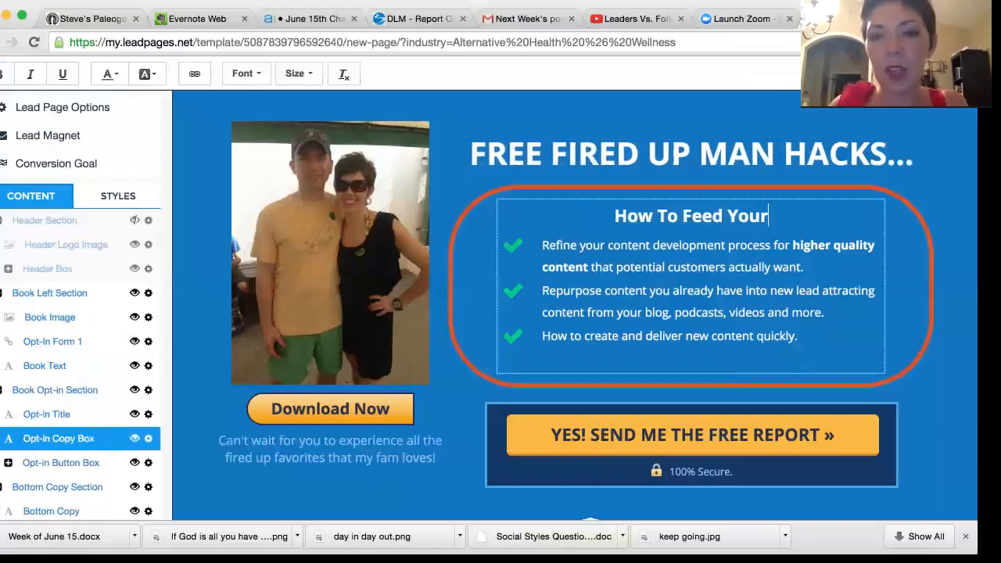
text( Fit Fam)
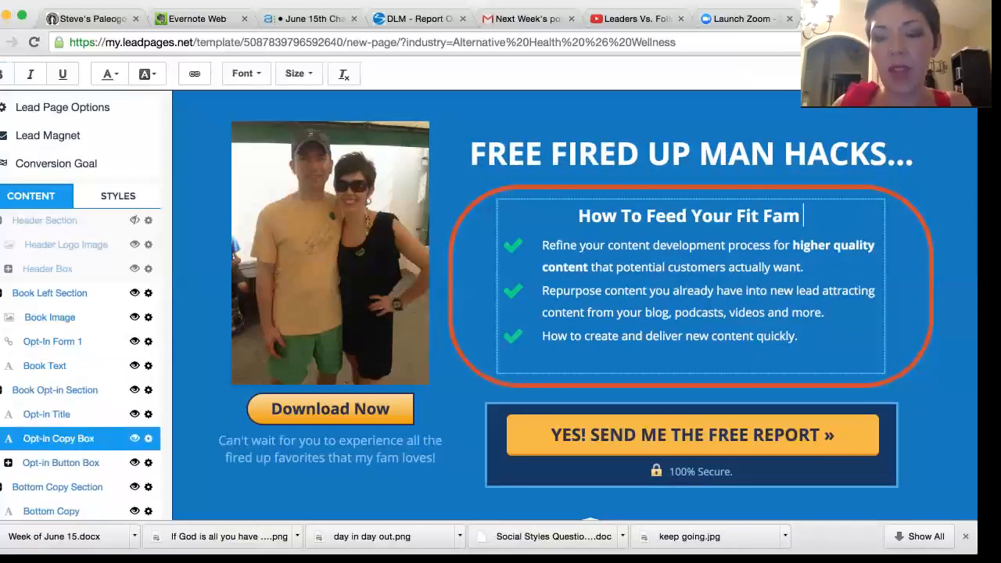
text( Fired Up)
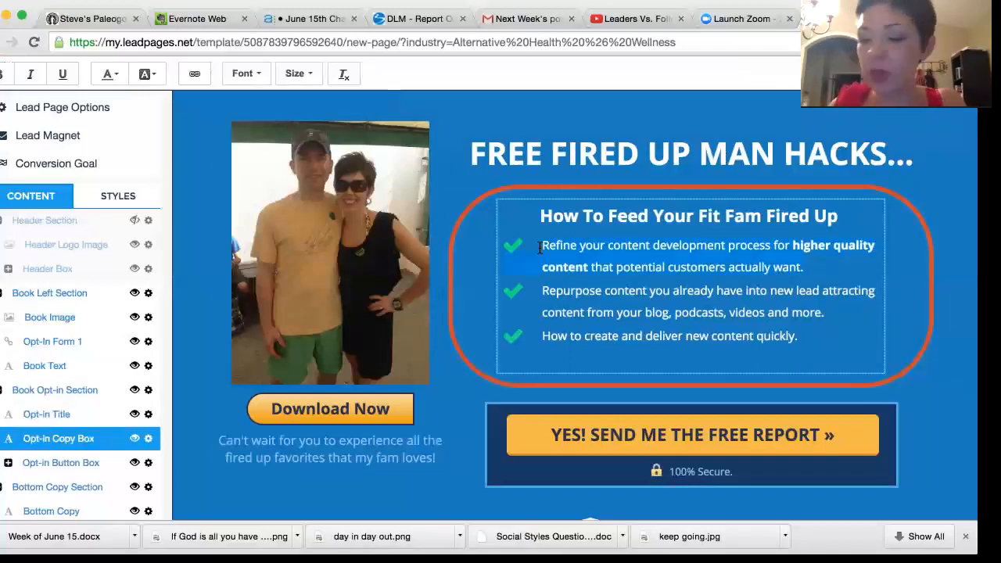
Step: Replace the first bullet in the copy box with "5 healthy grilled recipes your whole fam will love!"
text(5)
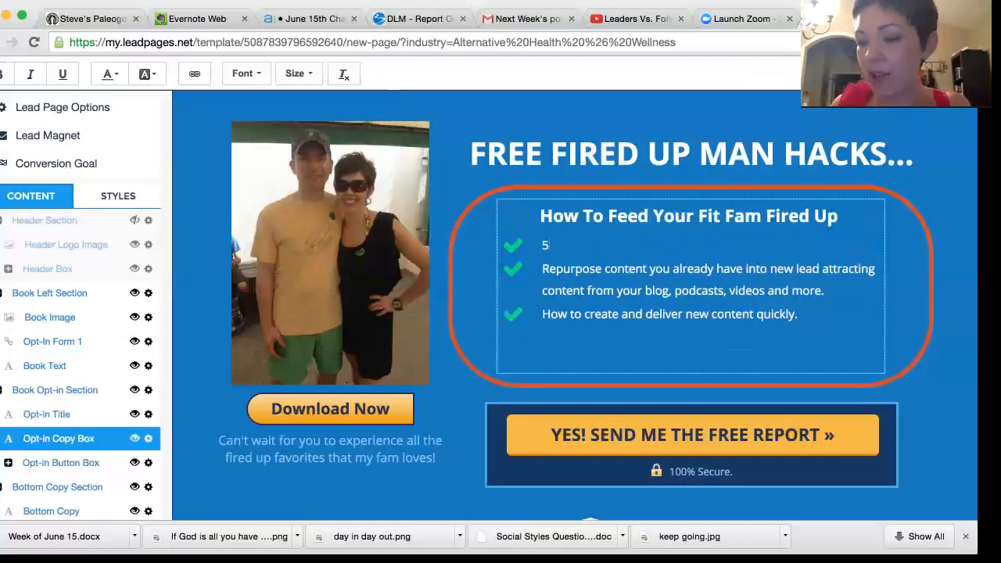
text( hhealthy)
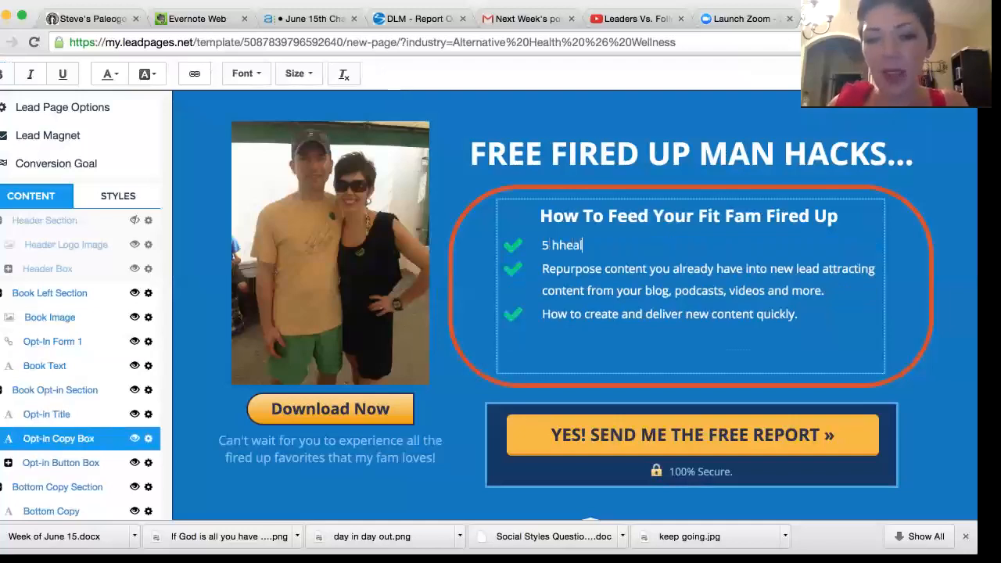
key(BackSpace)
key(BackSpace)
key(BackSpace)
key(BackSpace)
key(BackSpace)
key(BackSpace)
key(BackSpace)
text(ealthy grilled recipes your whole fam will love!)
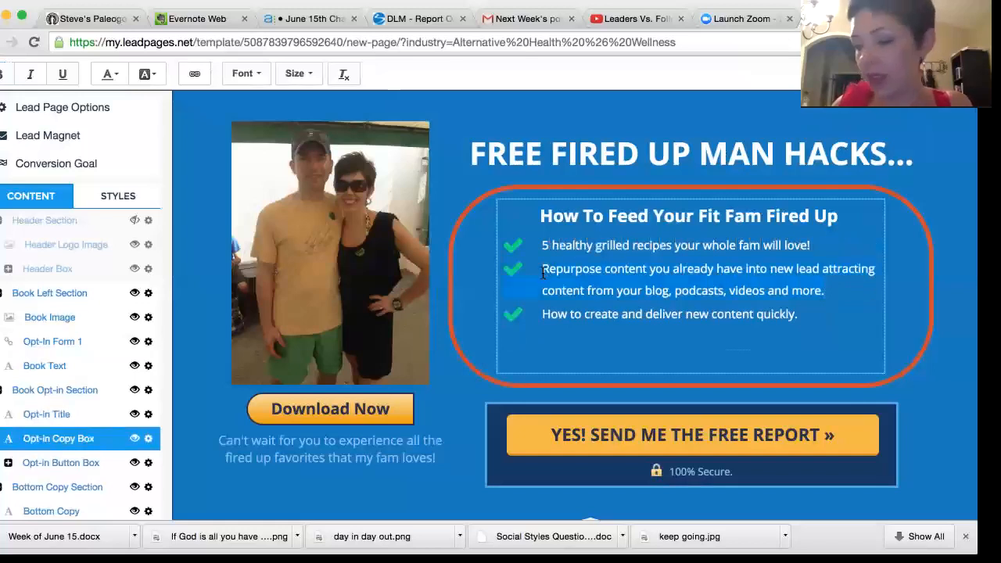
Step: Replace the second bullet in the copy box with "how to turn your leftovers into delicious lunches!"
text(how to )
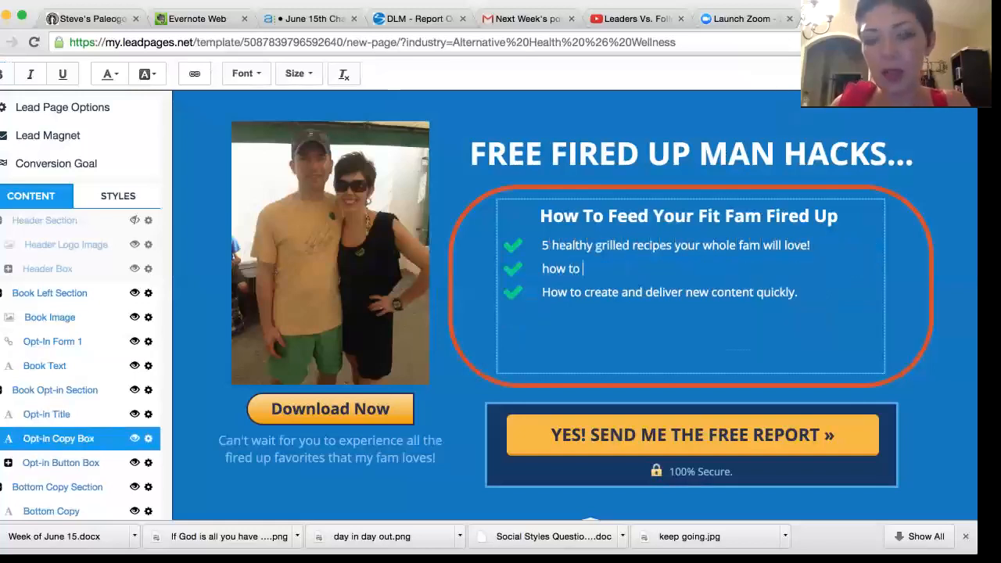
text(turn your leftov)
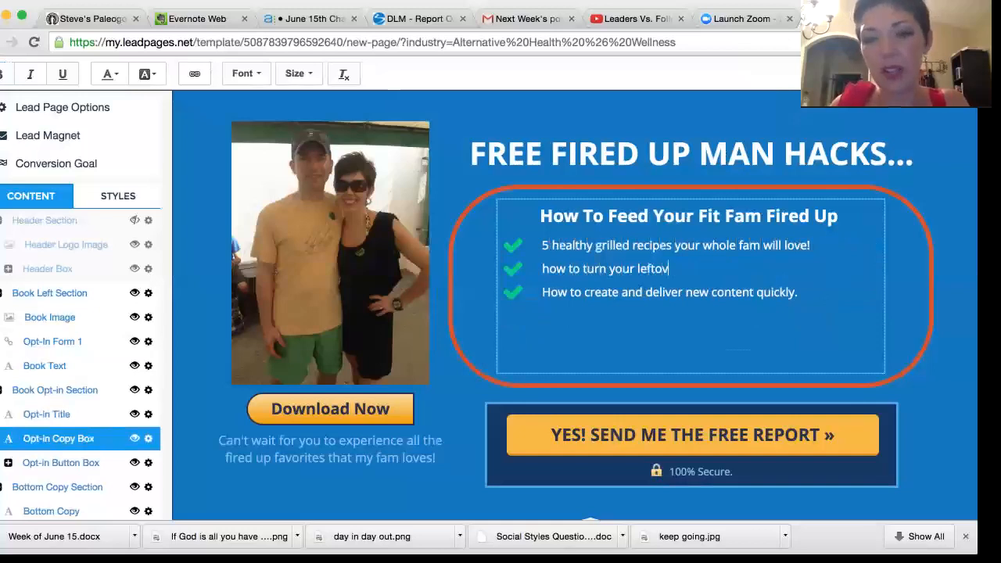
text(ers into delicious lunches!)
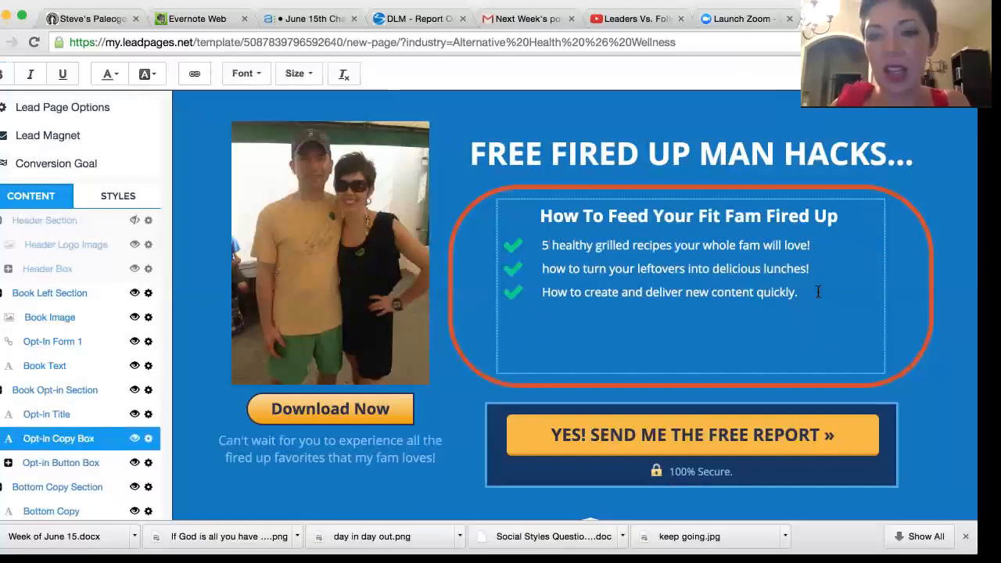
Step: Replace the third bullet in the copy box with "5 tips to fire up your kids to love healthy food!"
triple_click(540, 287)
text(5)
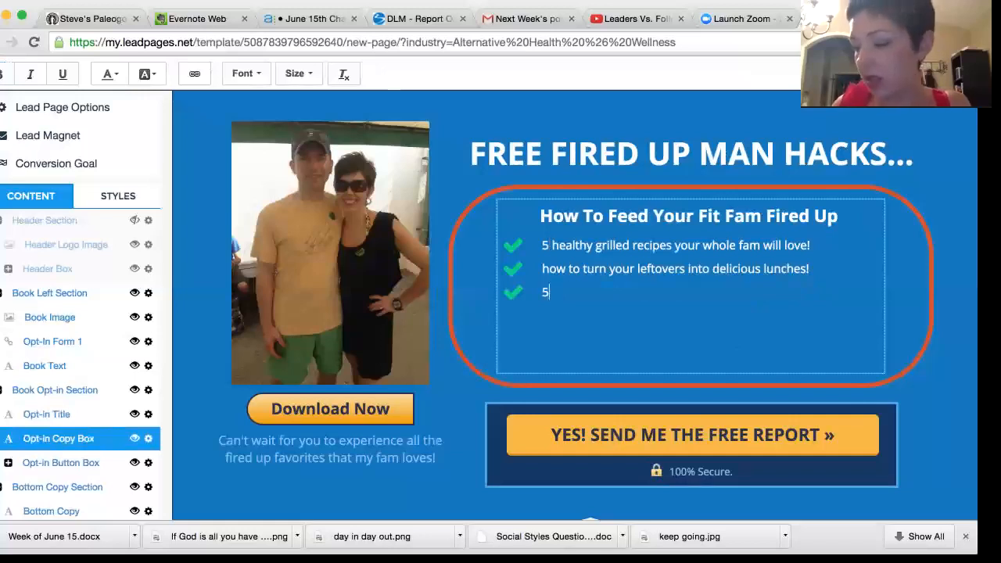
text(tips to fire up)
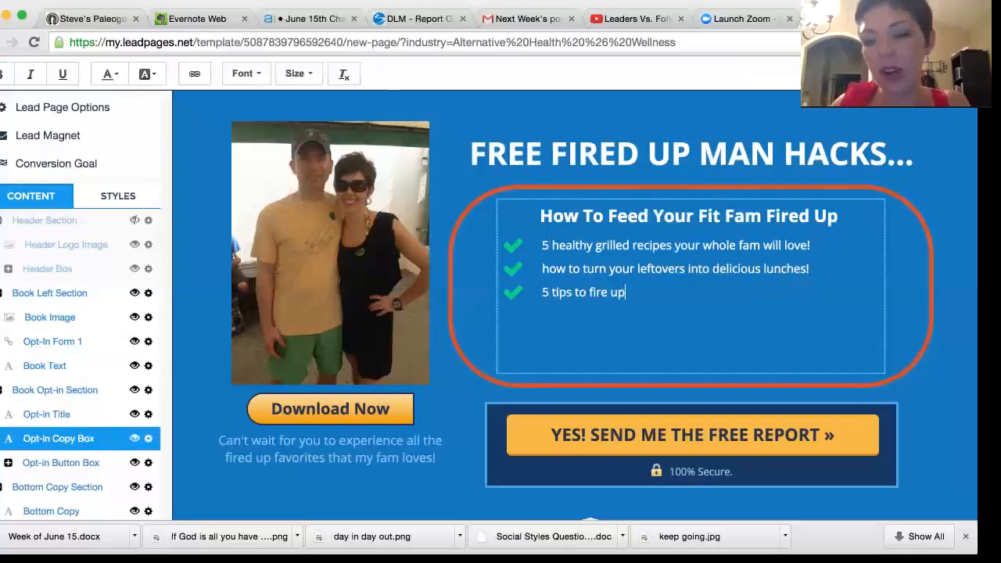
text( your kids )
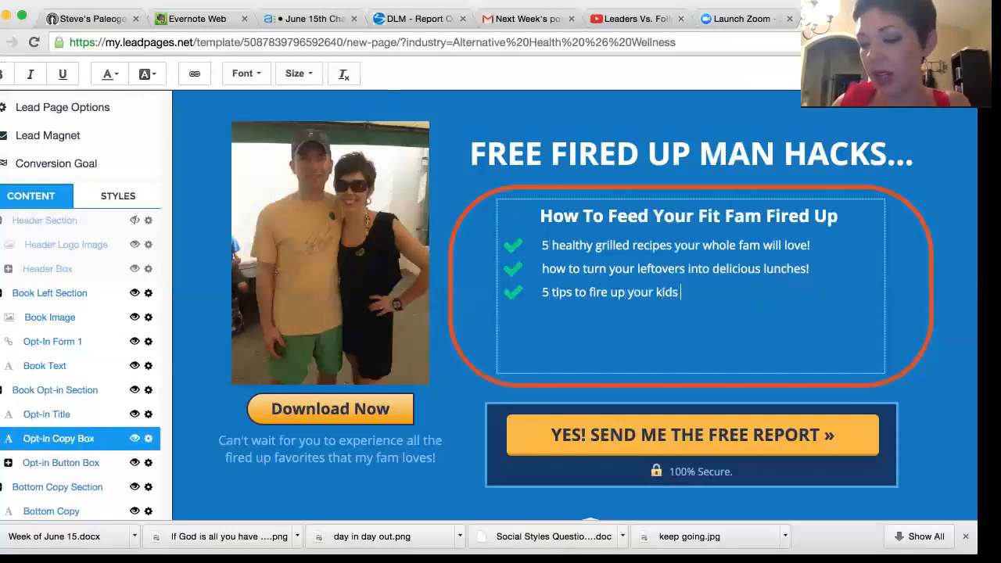
text(to love healthy food!)
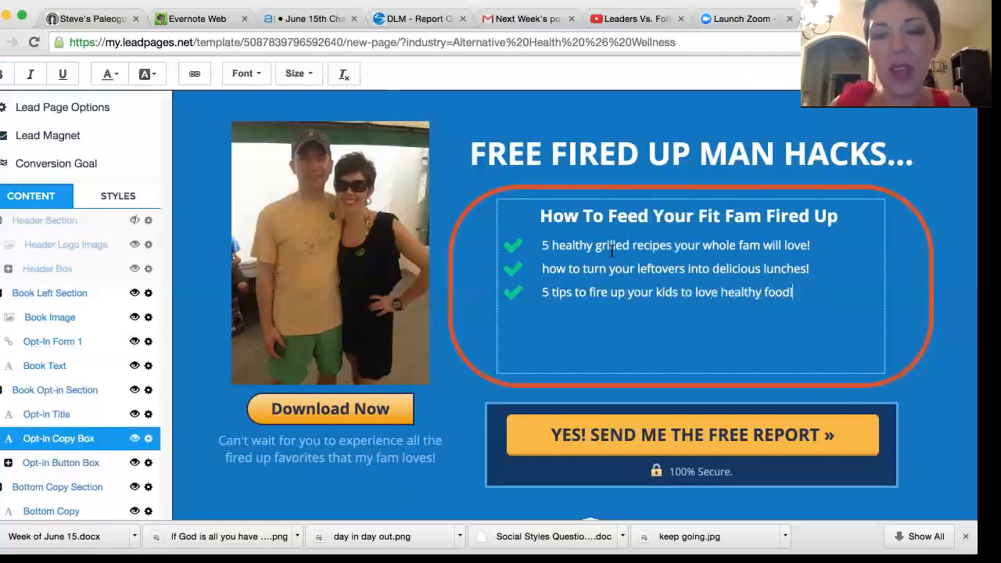
Step: Capitalize the first letter of the second bullet so it starts with "How"
click(551, 268)
key(BackSpace)
text(H)
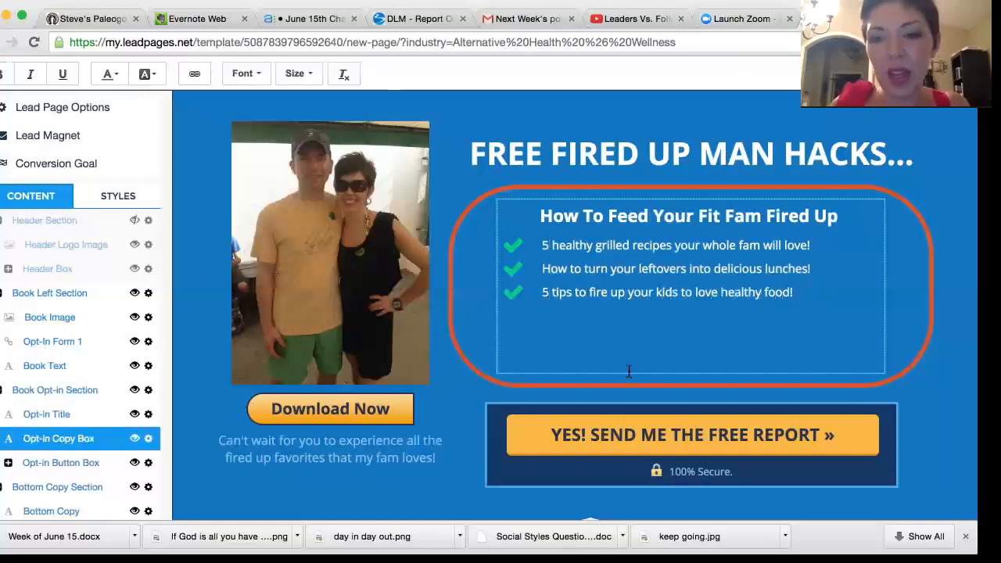
Step: Open the opt-in form behind the "YES! SEND ME THE FREE REPORT" button and delete its Phone Number field
click(653, 435)
click(653, 436)
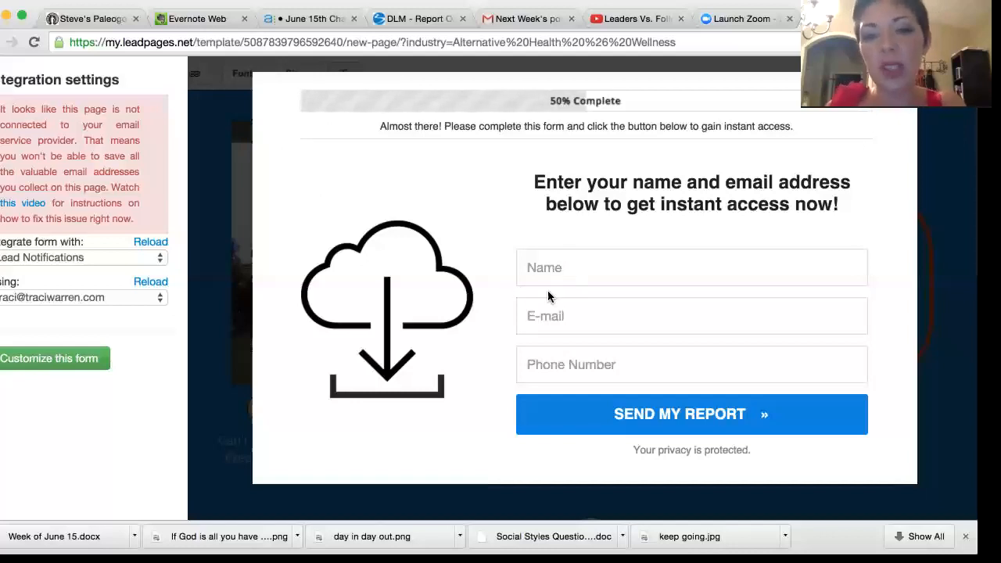
click(616, 365)
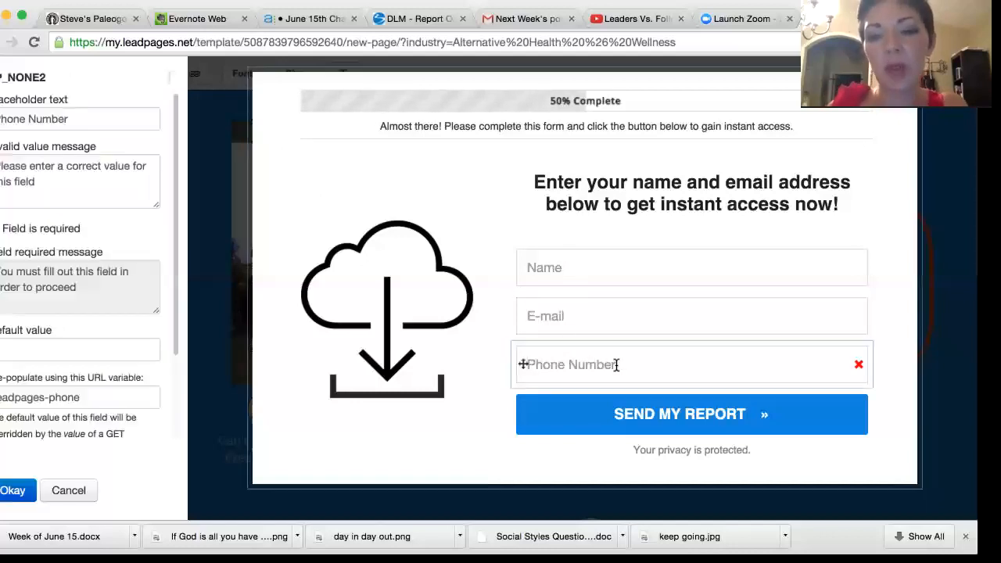
click(859, 366)
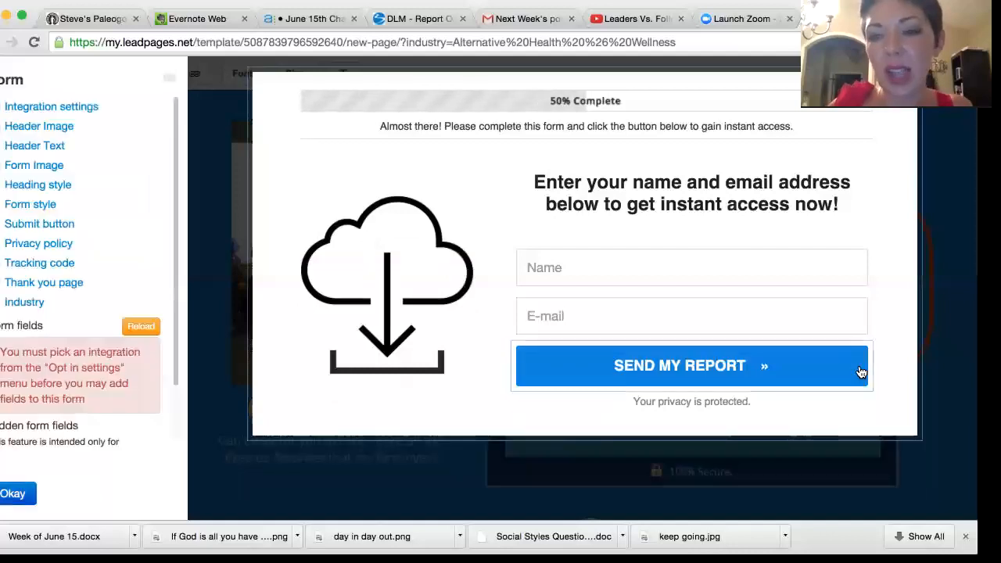
Step: Change the form's submit button text to "Send My Fired Up Hacks"
click(713, 364)
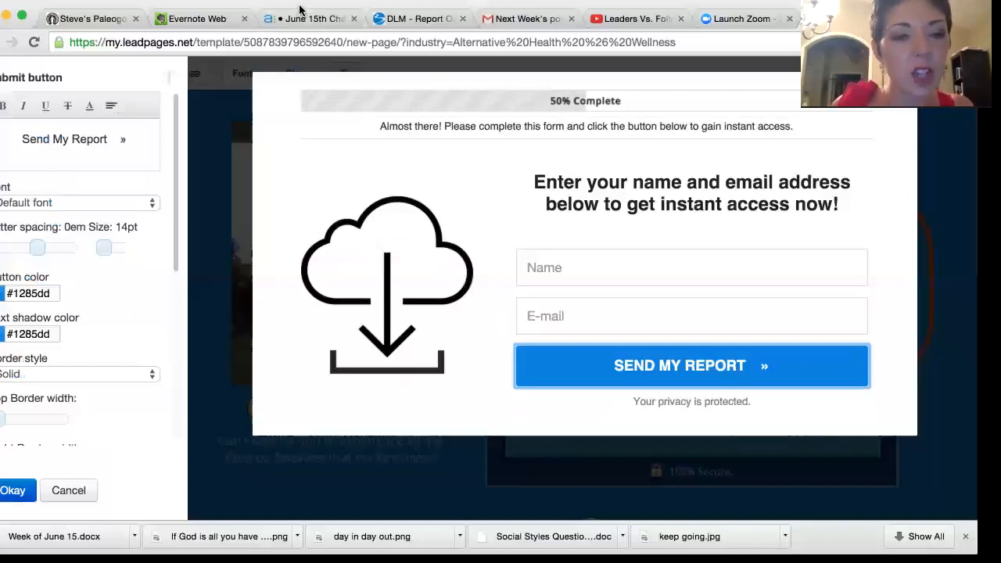
scroll(156, 351, down, 5)
scroll(94, 162, up, 4)
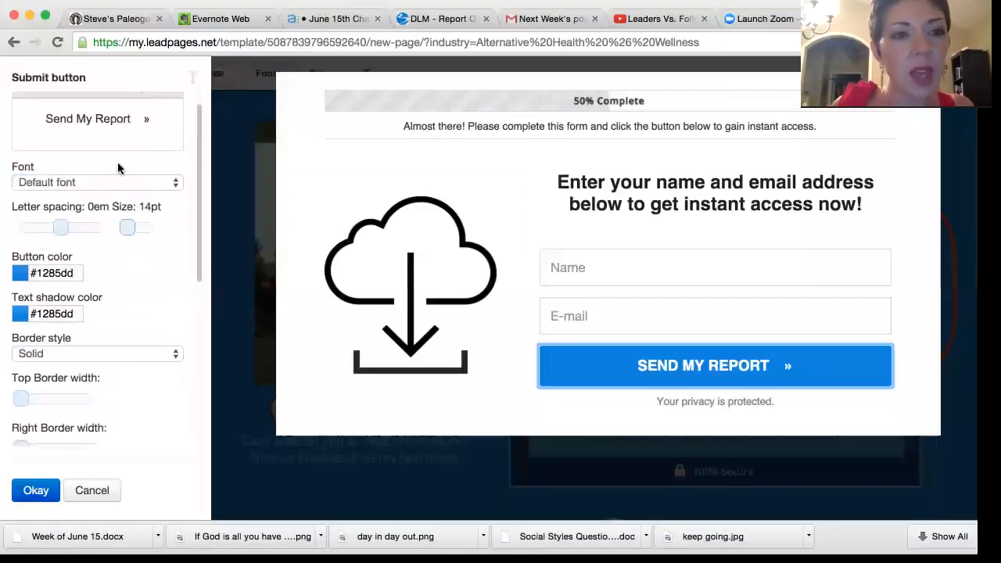
scroll(142, 168, up, 1)
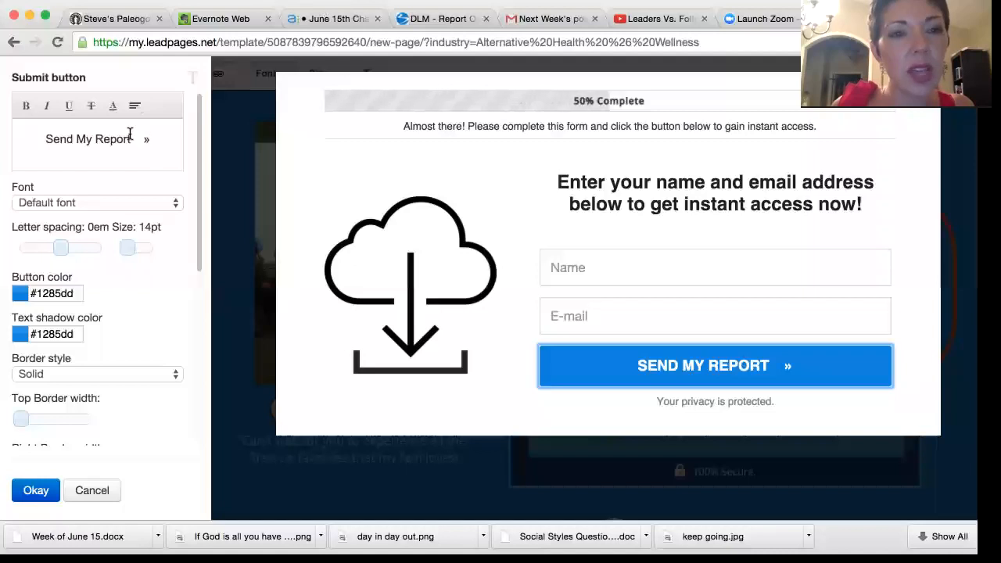
drag(130, 138, 95, 141)
text(Fired Up Hacks)
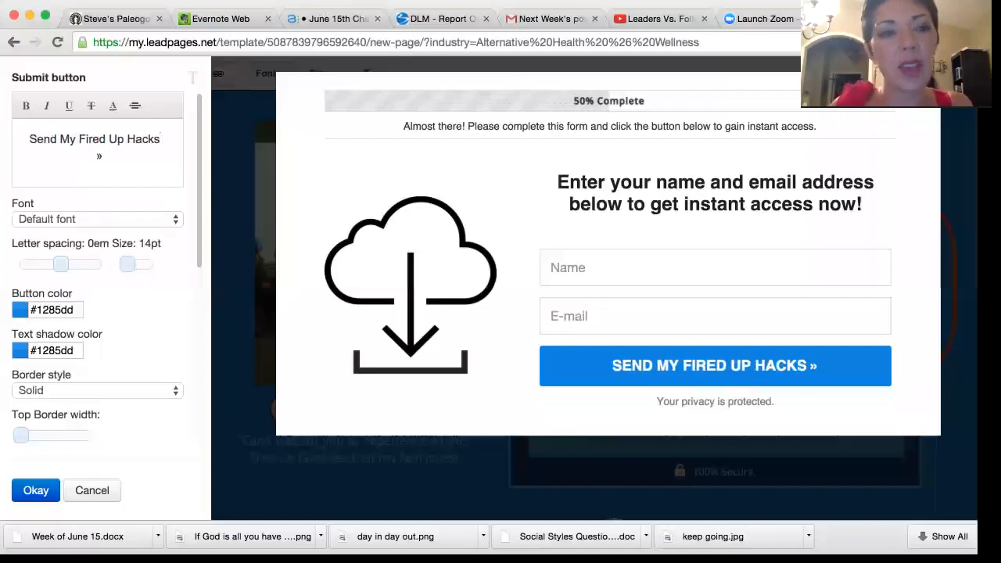
Step: Replace the form's cloud download image with the uploaded supplement jars picture and save the form
click(423, 252)
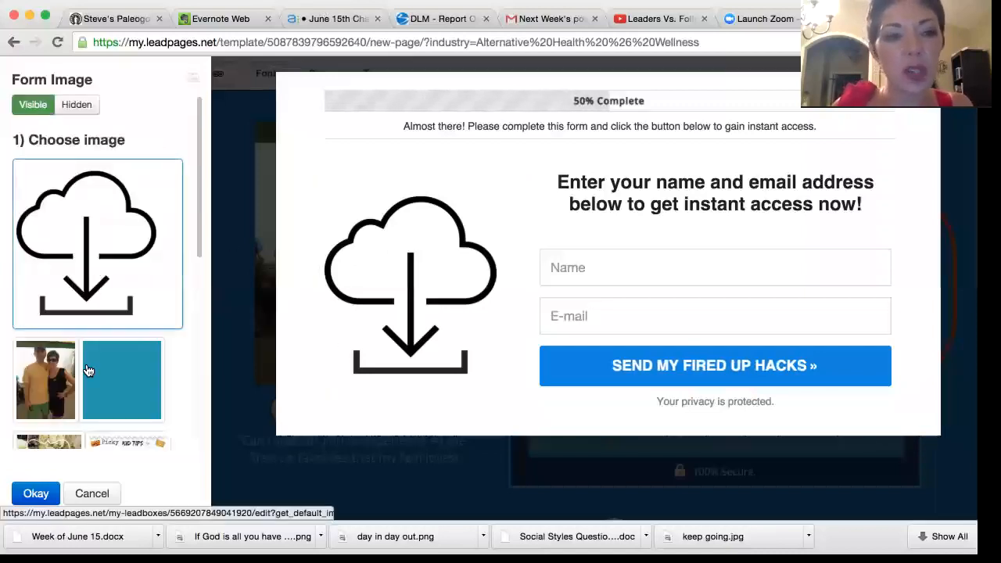
scroll(56, 404, down, 5)
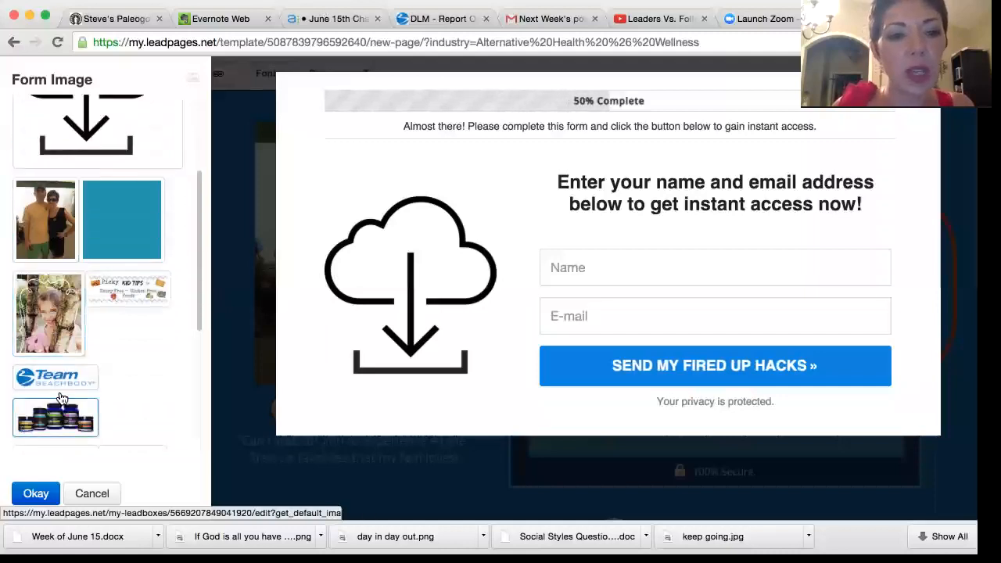
click(63, 408)
scroll(67, 405, down, 2)
scroll(67, 400, down, 3)
scroll(67, 400, up, 5)
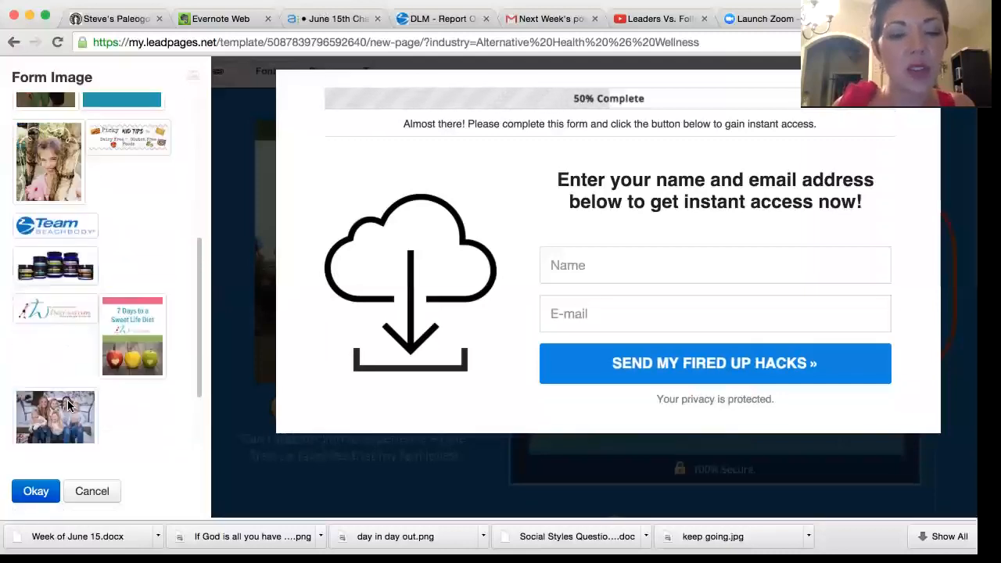
click(67, 413)
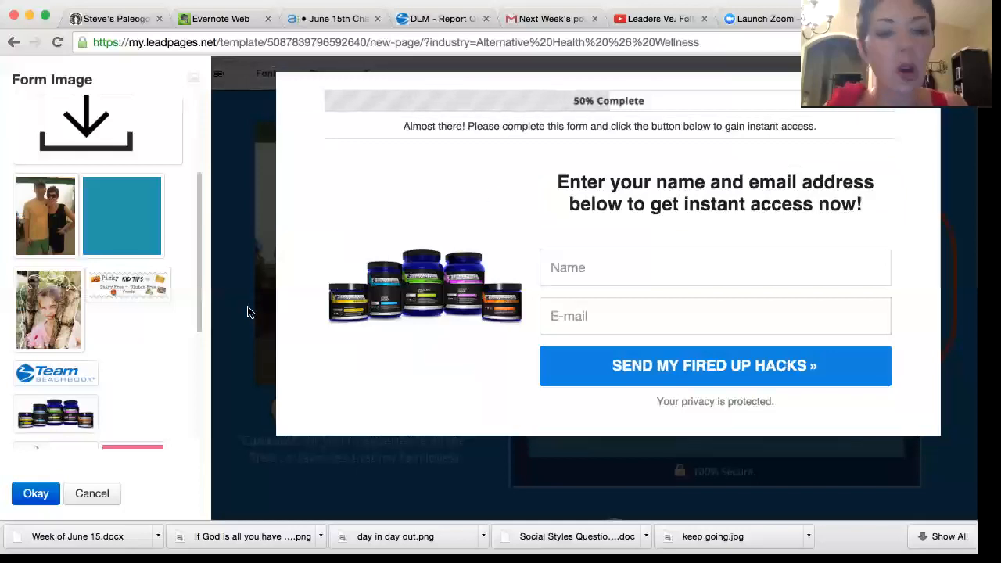
click(36, 493)
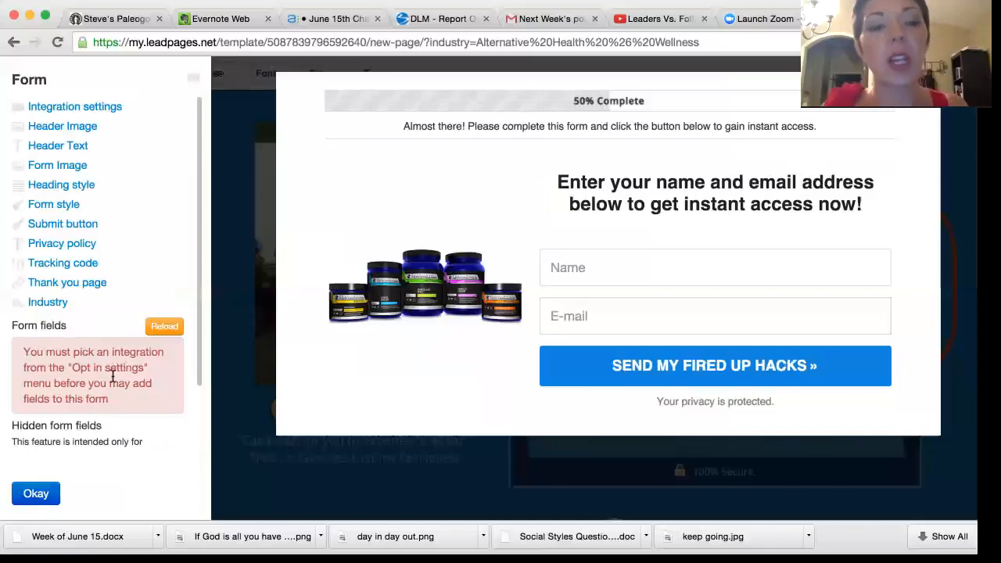
click(30, 495)
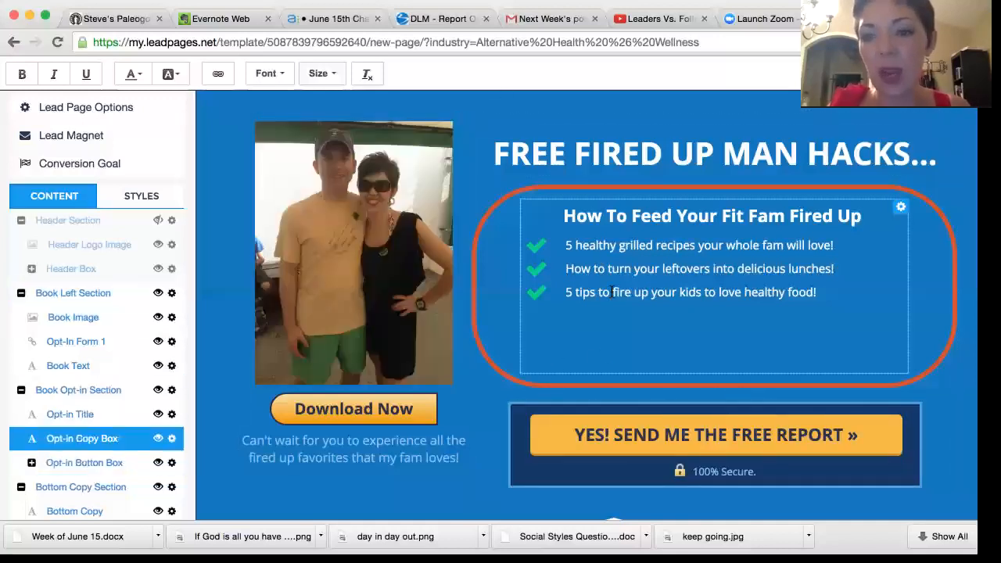
Step: Replace "Report" with "Hacks" in the bottom copy so it reads "The FREE Hacks will be sent to the email address you submit above!"
scroll(446, 500, down, 5)
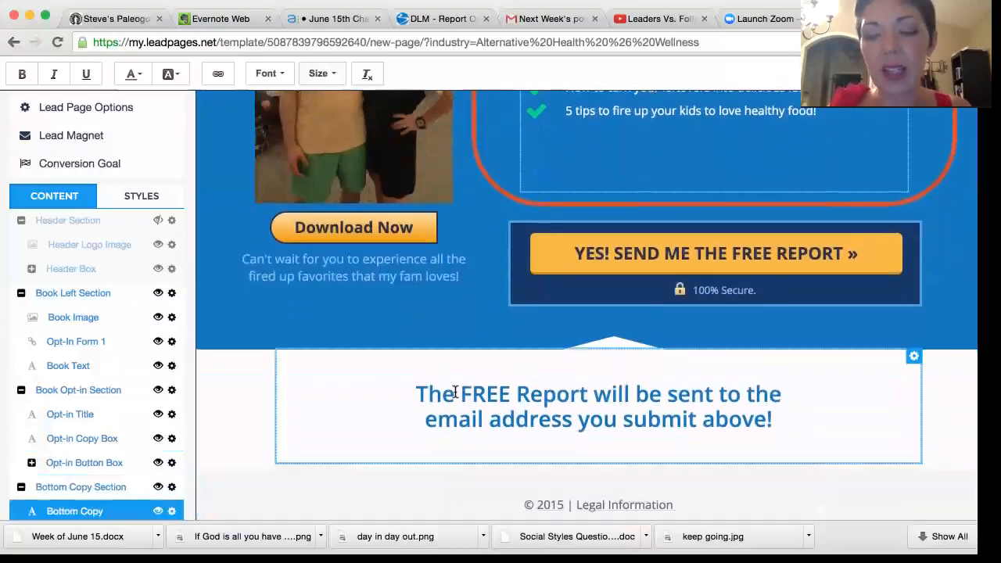
scroll(454, 393, up, 2)
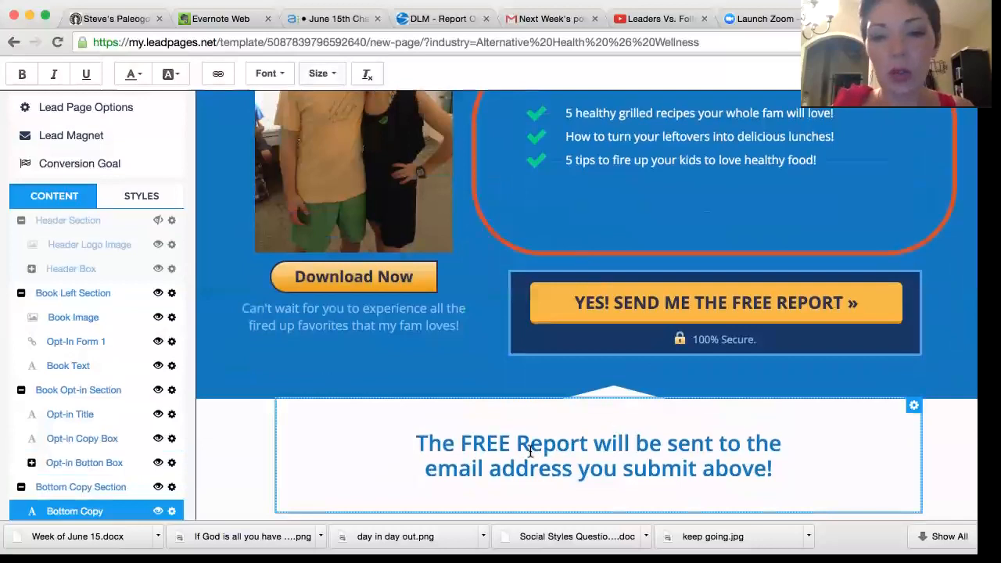
drag(587, 443, 521, 446)
text(Hacks)
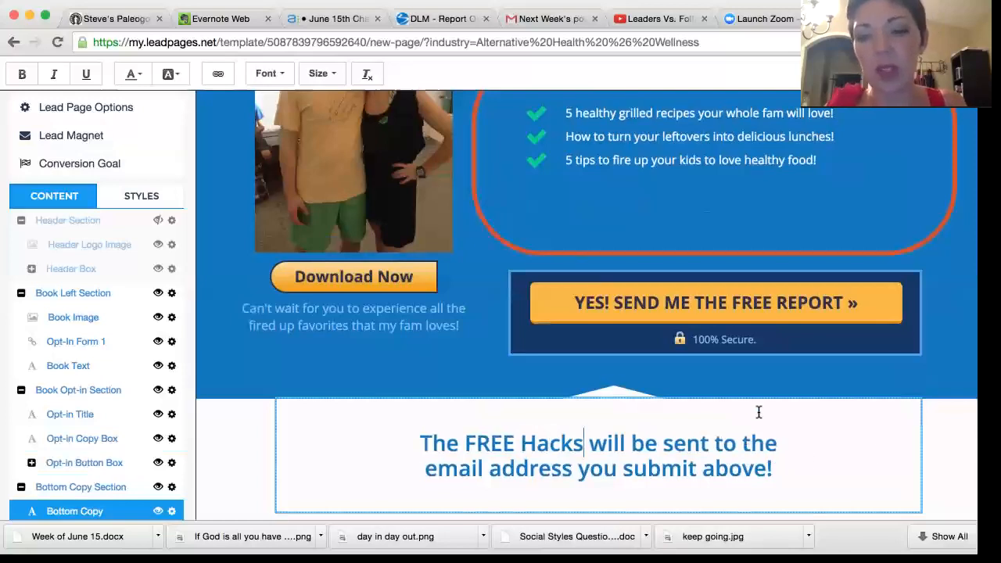
scroll(764, 397, down, 2)
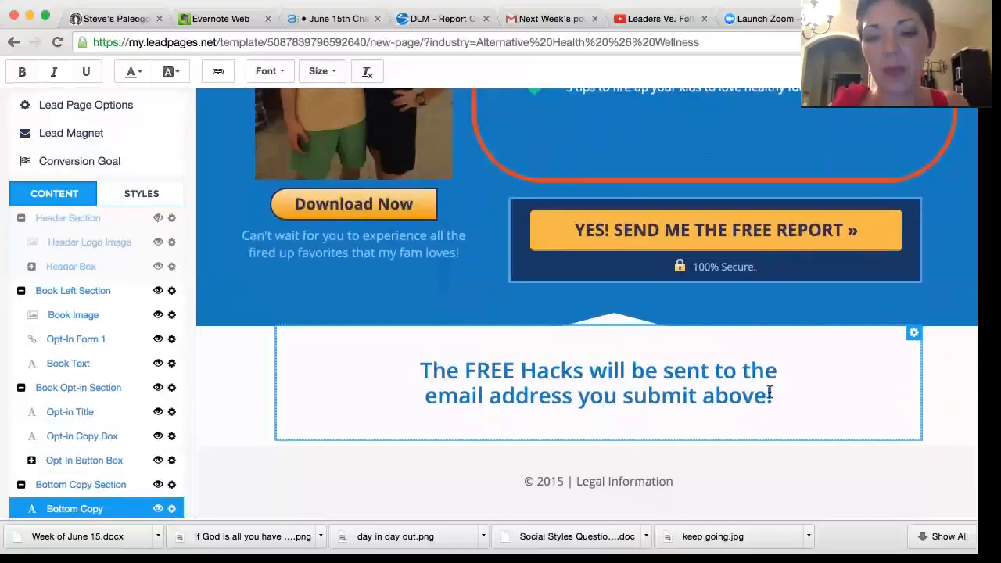
scroll(768, 394, up, 5)
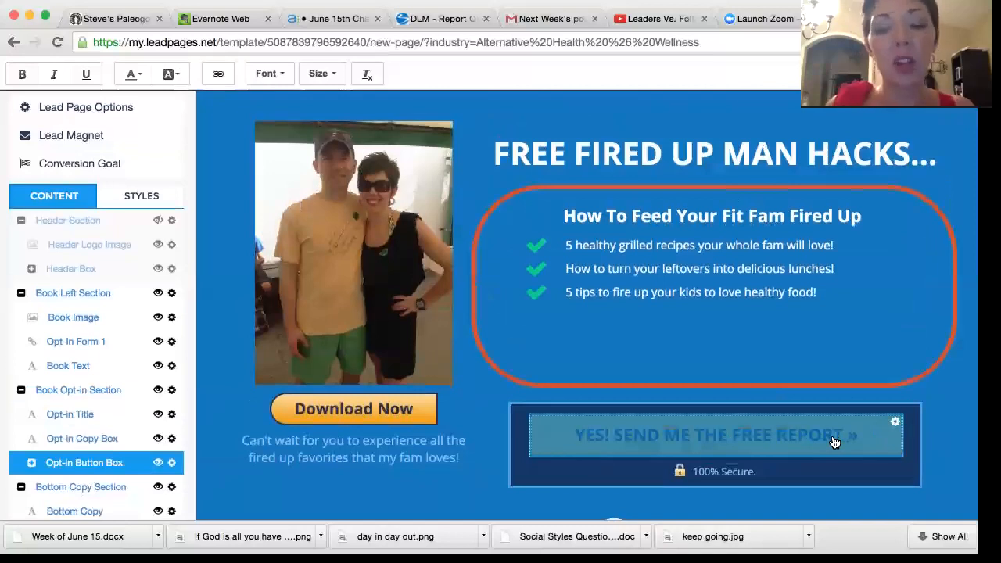
Step: Check the link options of the "YES! SEND ME THE FREE REPORT" button and close them
click(896, 423)
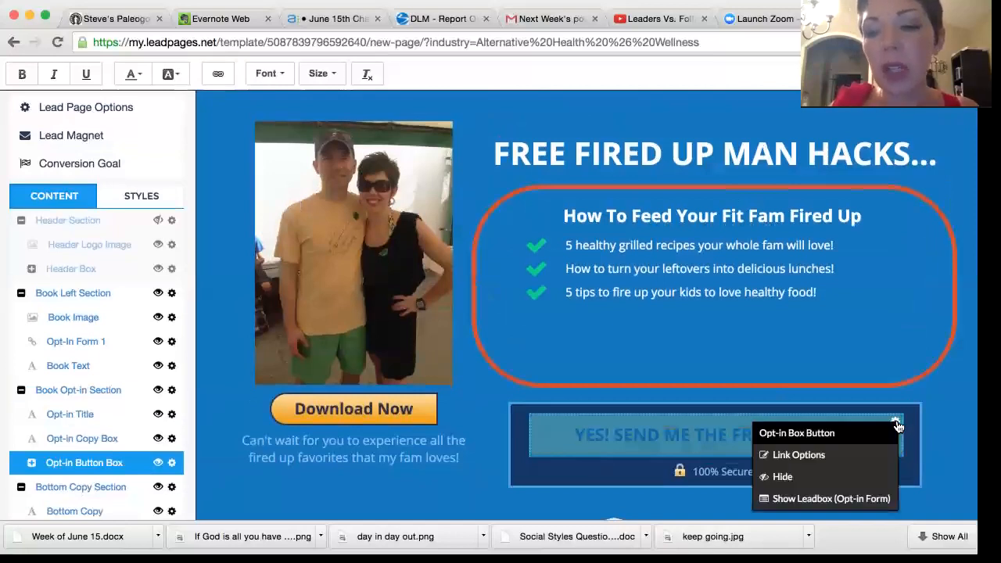
click(798, 456)
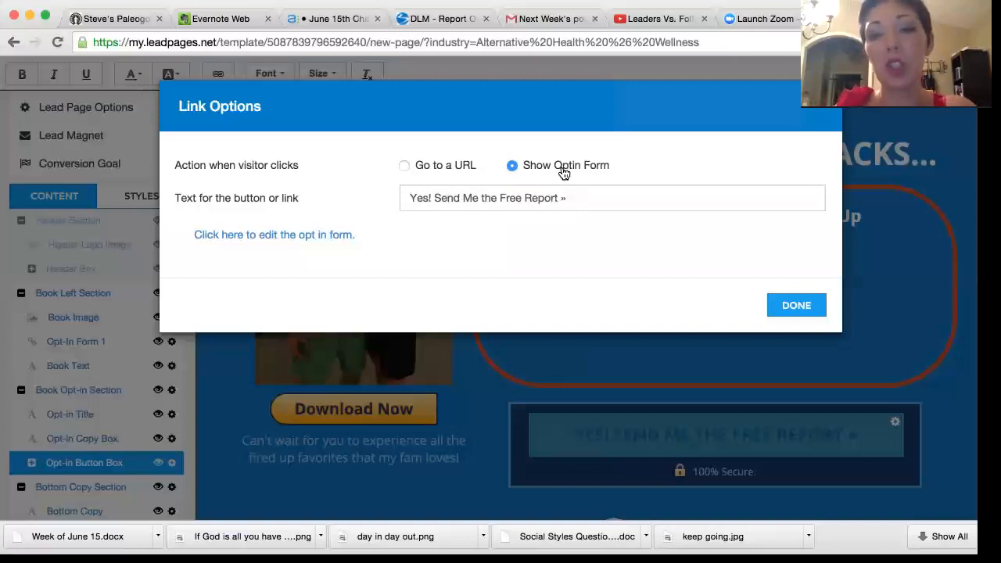
click(804, 306)
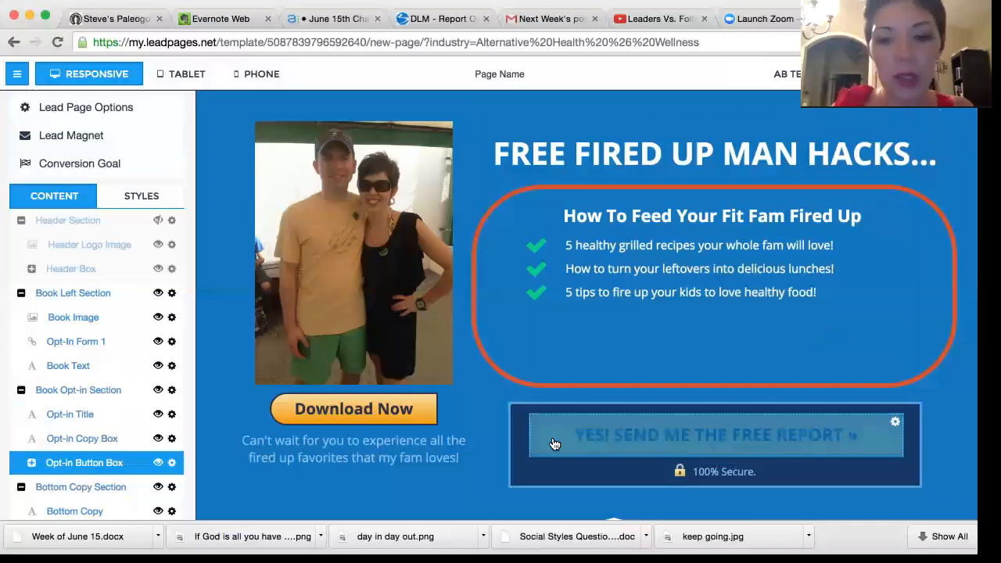
Step: Expand the Opt-in Button Box contents, view the opt-in form behind its button and close the form
scroll(228, 423, down, 5)
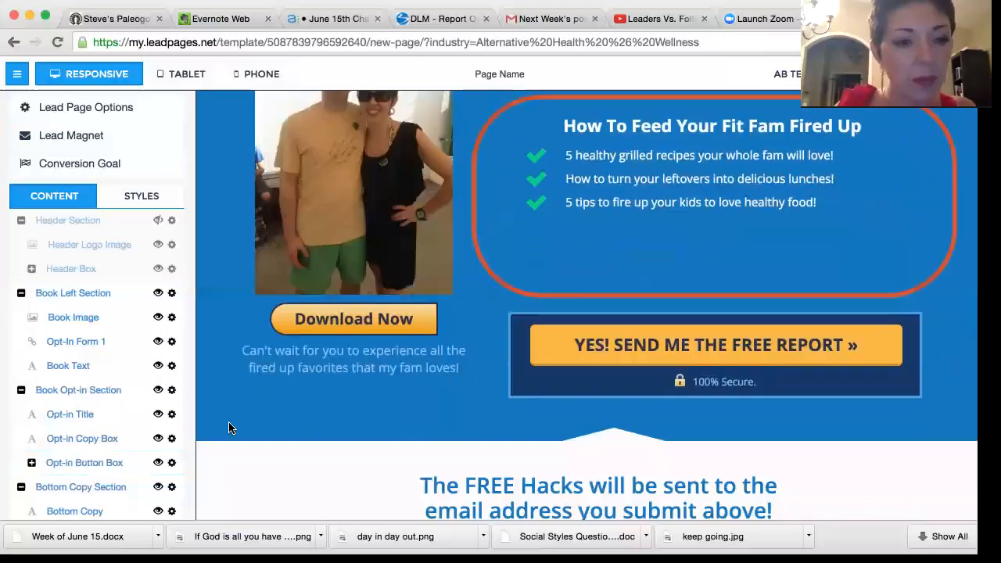
scroll(53, 459, down, 2)
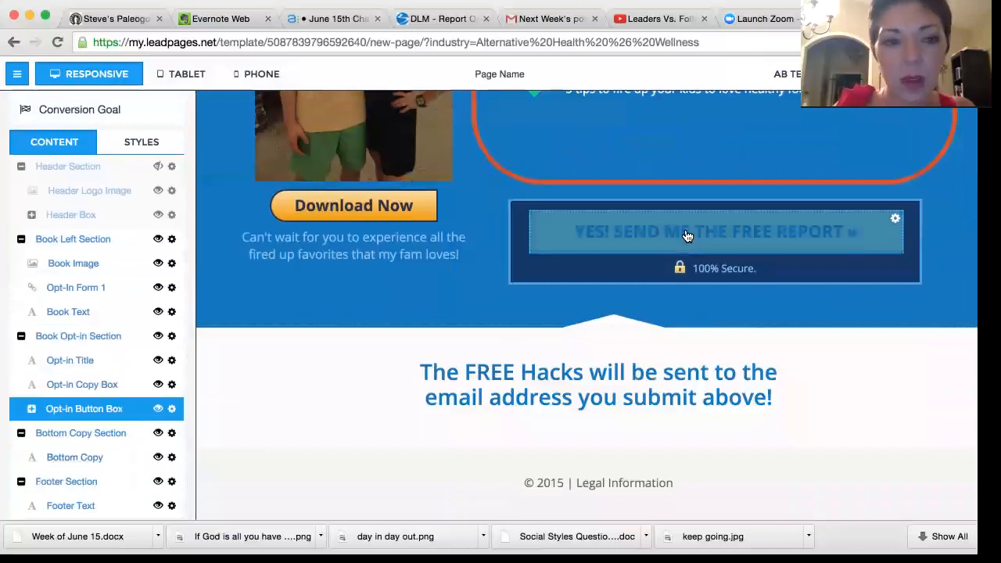
click(172, 411)
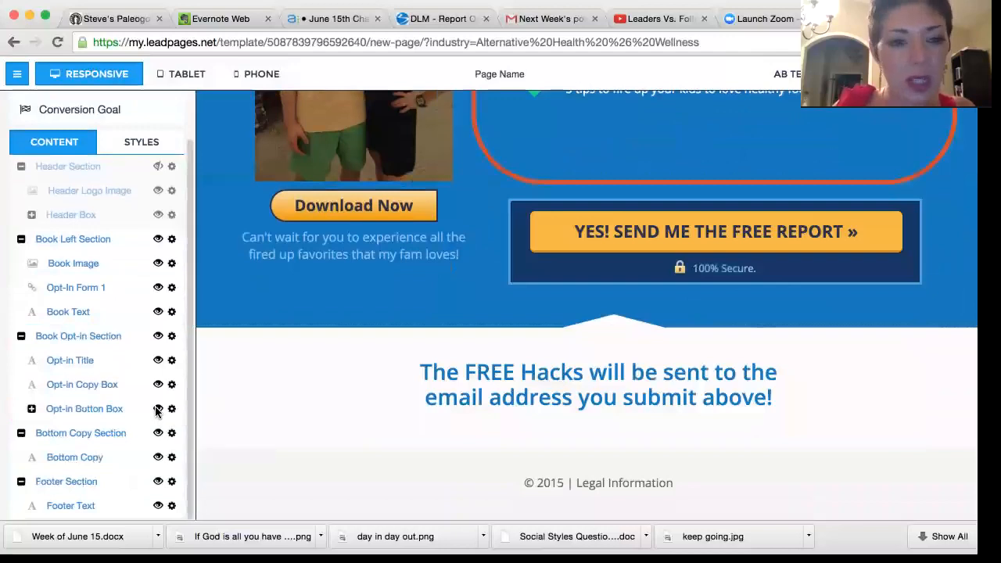
click(89, 412)
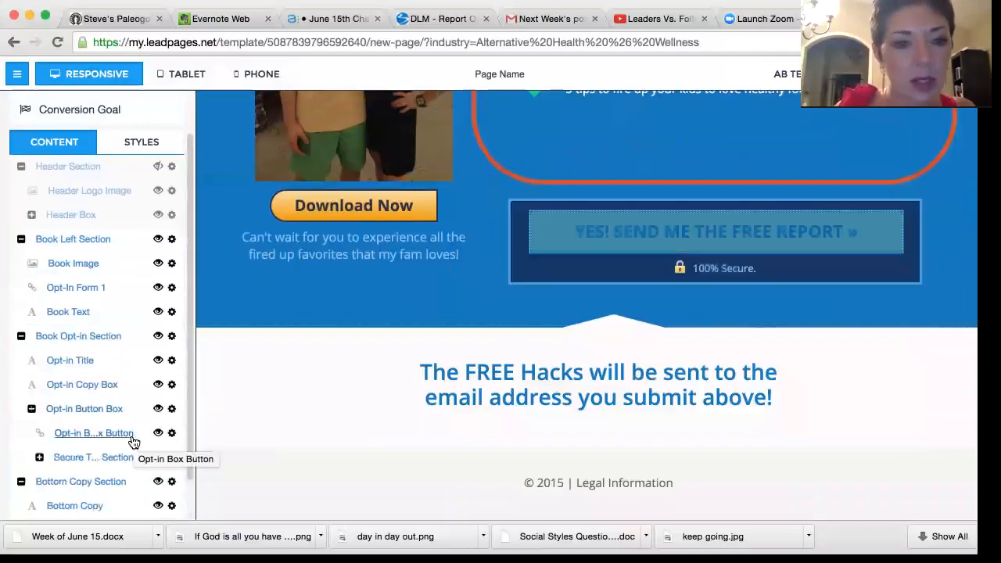
mouse_move(173, 438)
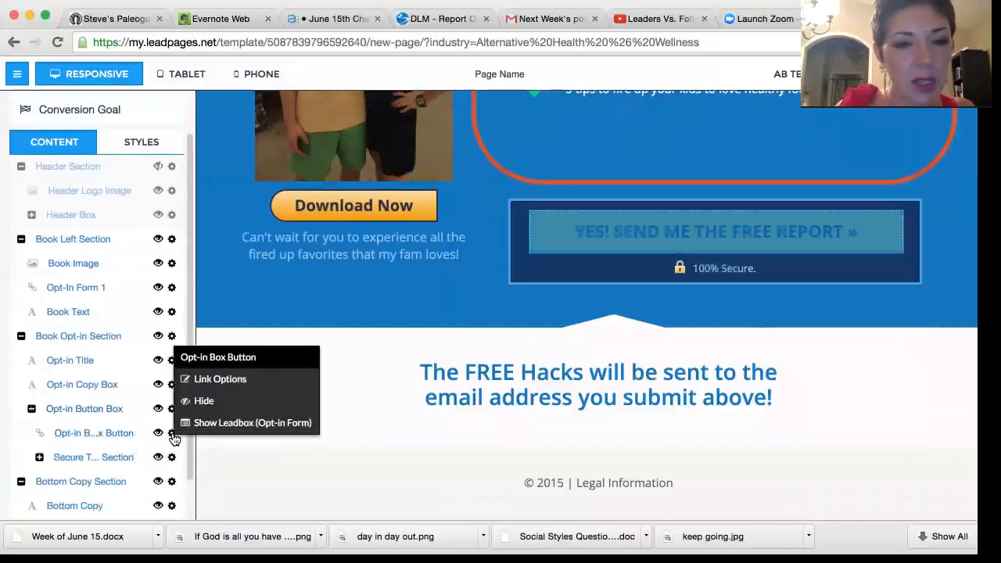
click(126, 437)
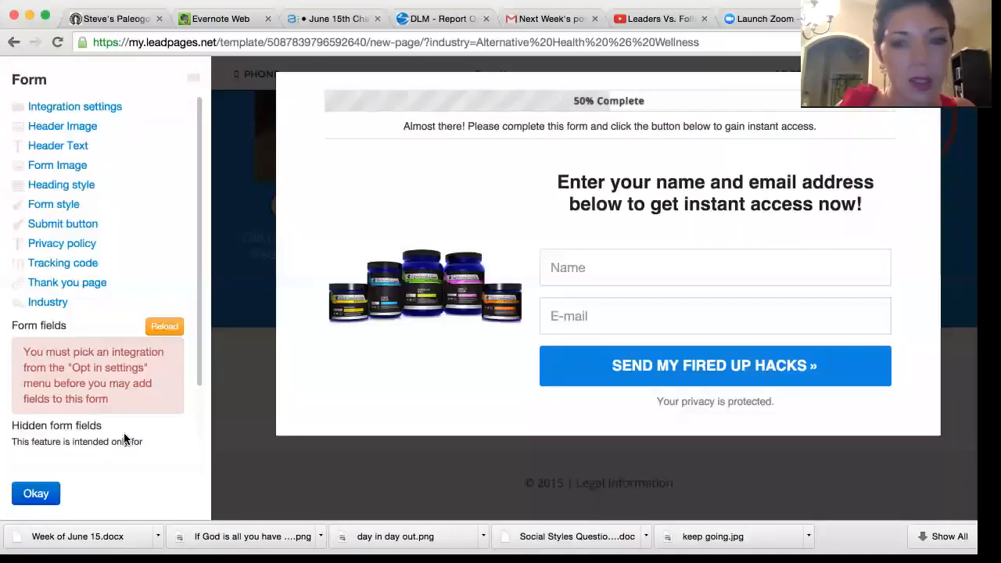
click(36, 494)
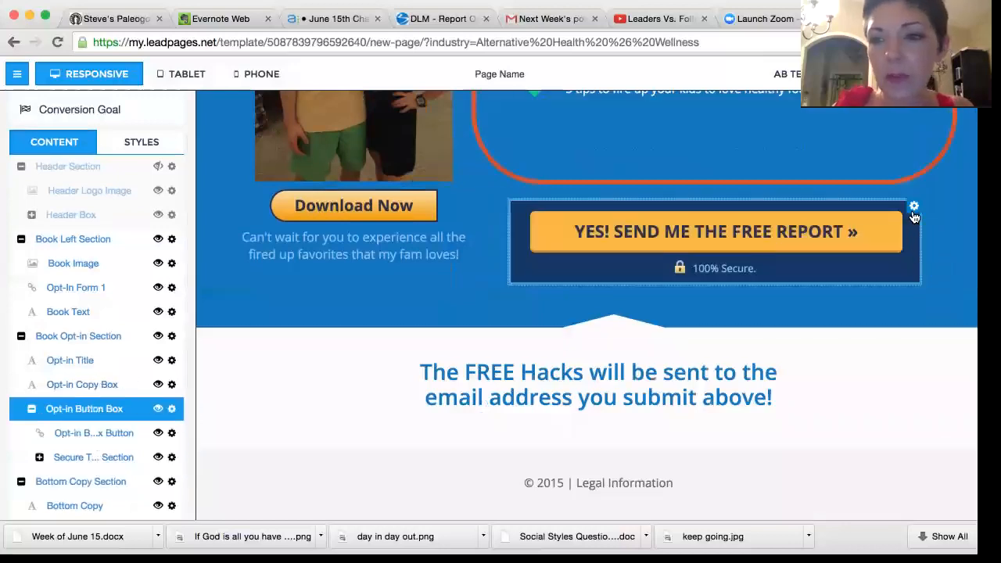
click(914, 206)
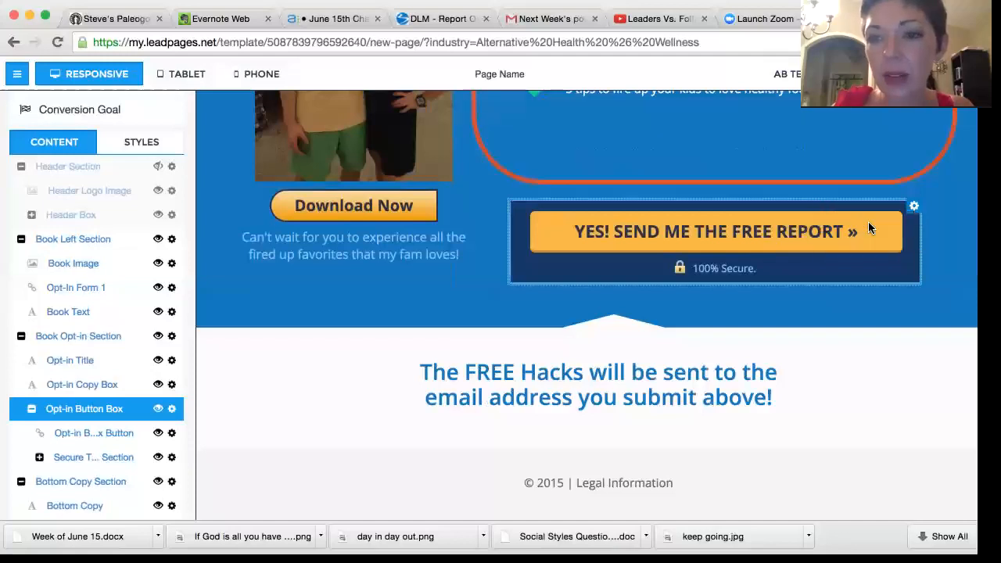
click(788, 239)
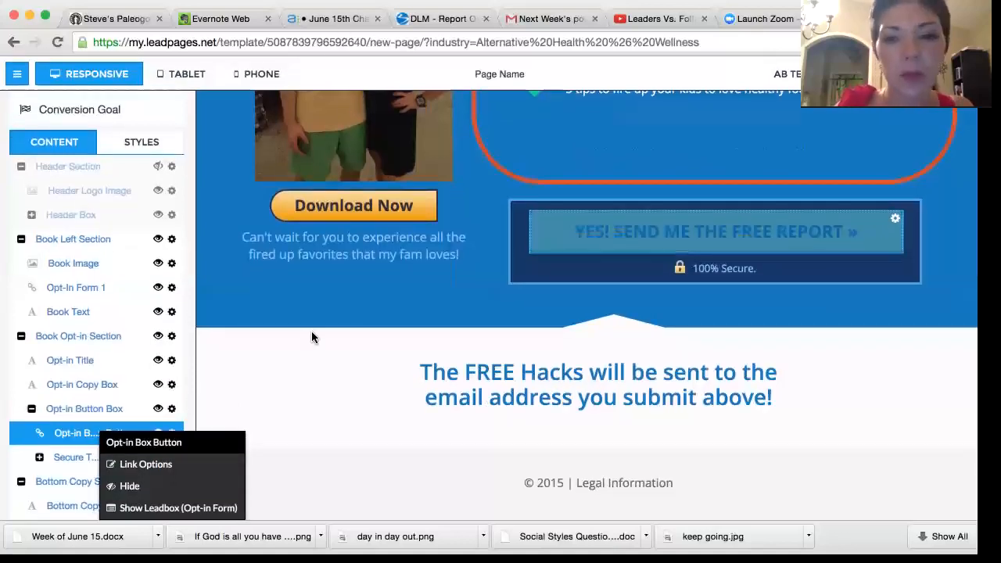
click(273, 287)
click(472, 289)
Step: Integrate the opt-in form behind the "YES! SEND ME THE FREE REPORT" button with MailChimp using the Coaches list, and close the form
scroll(472, 289, up, 3)
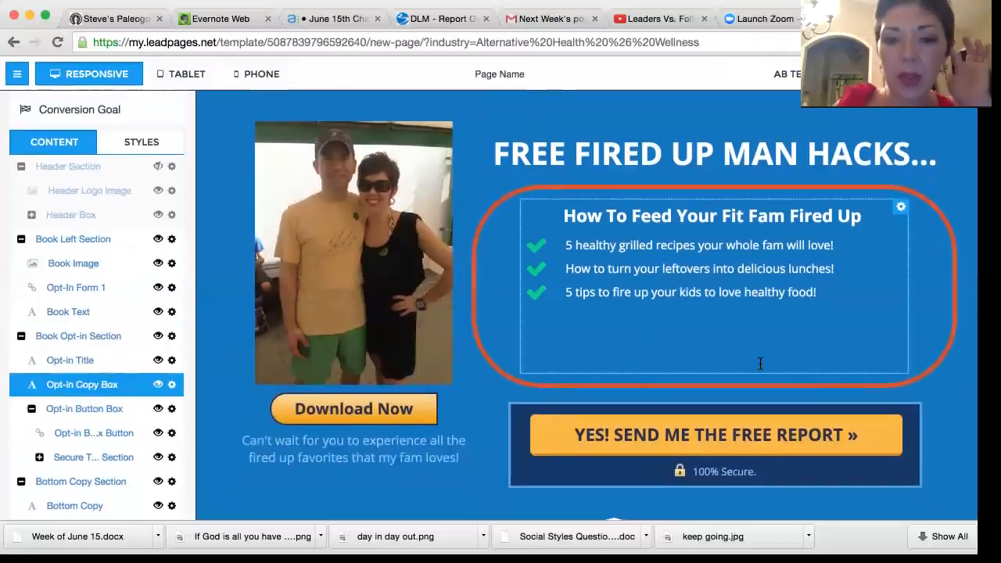
click(677, 427)
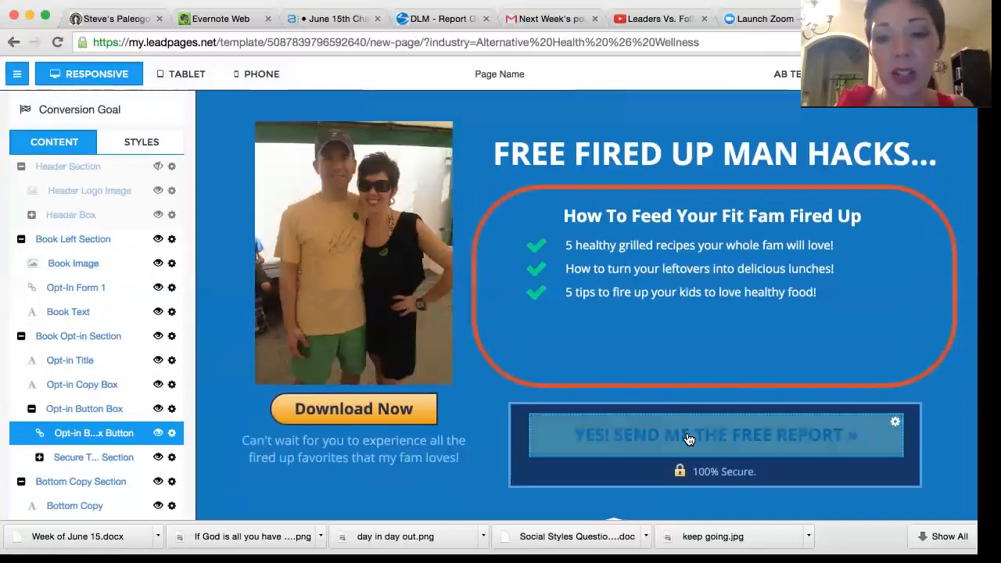
click(688, 439)
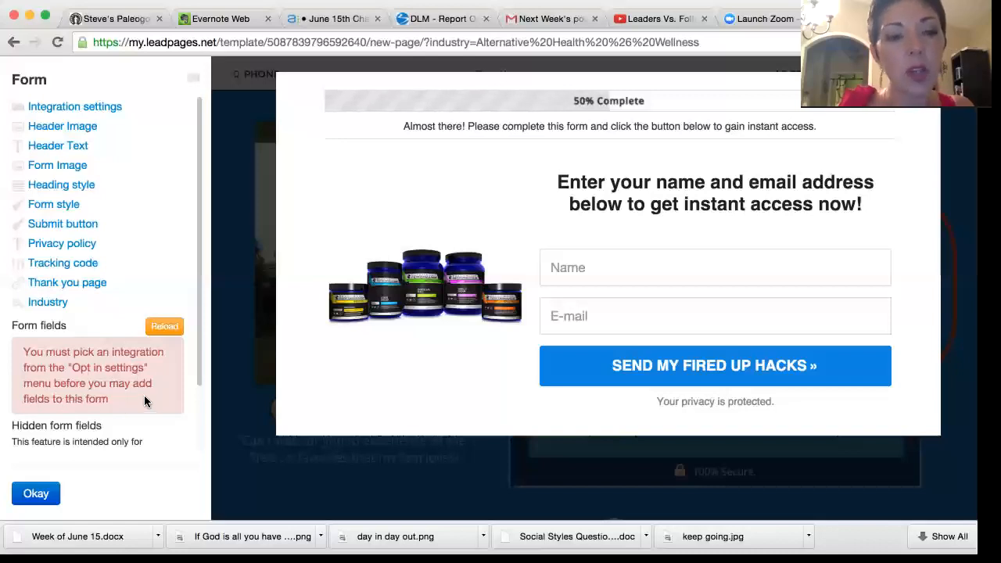
click(105, 107)
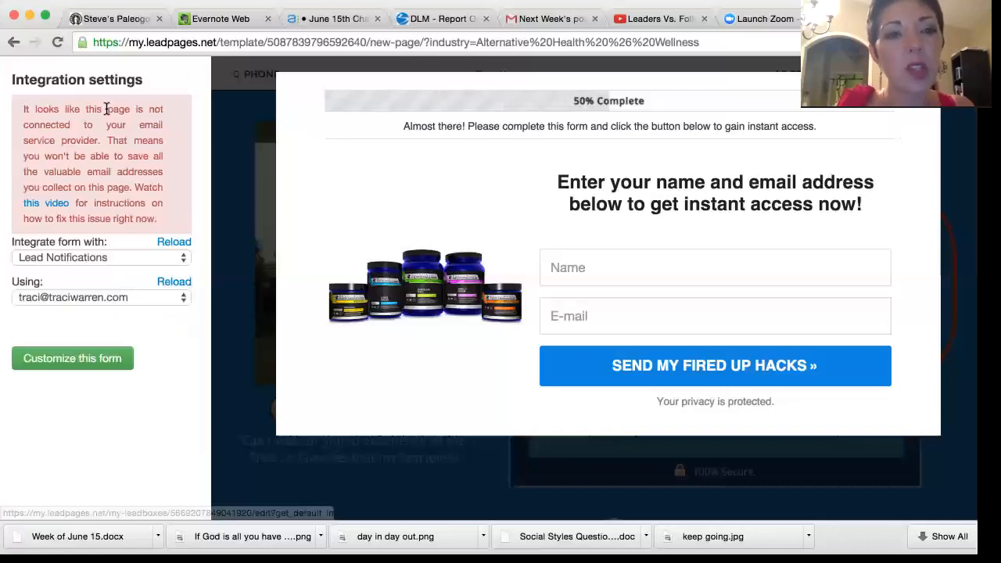
click(185, 260)
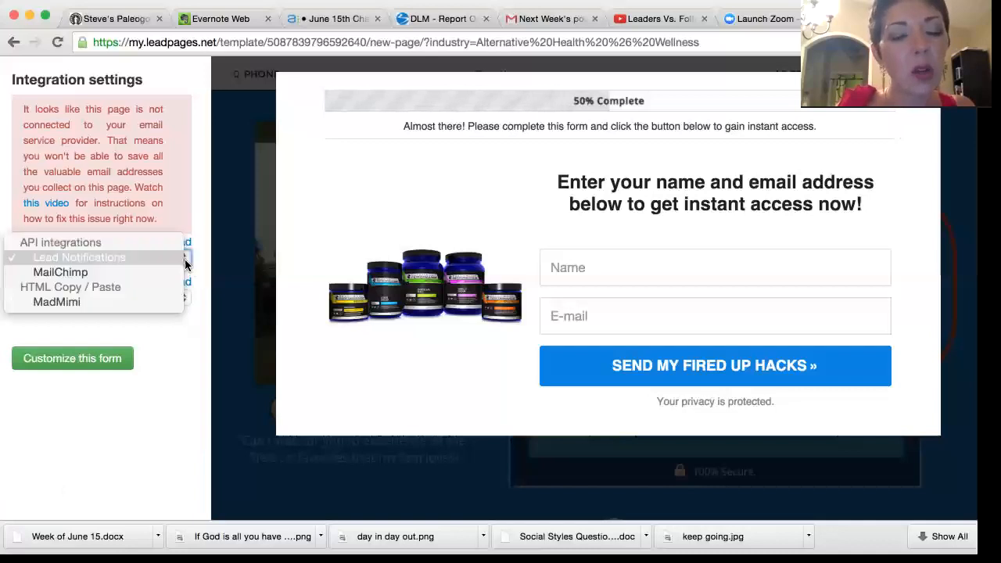
click(158, 272)
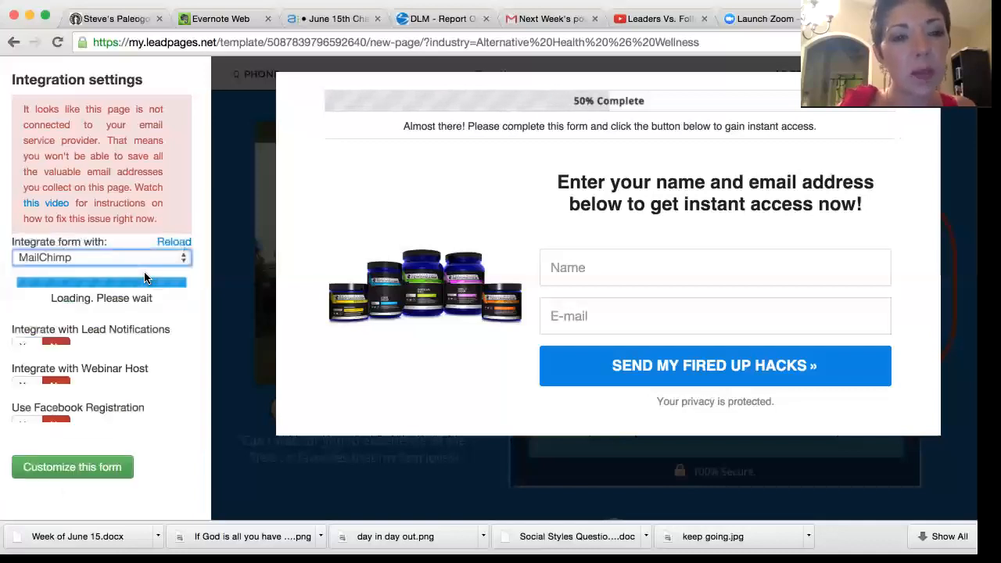
click(174, 313)
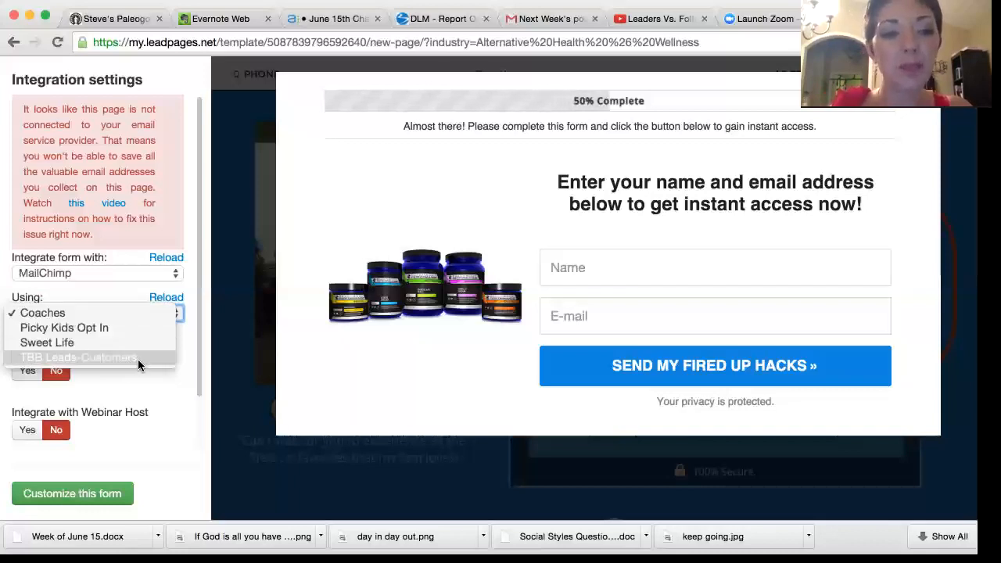
click(155, 384)
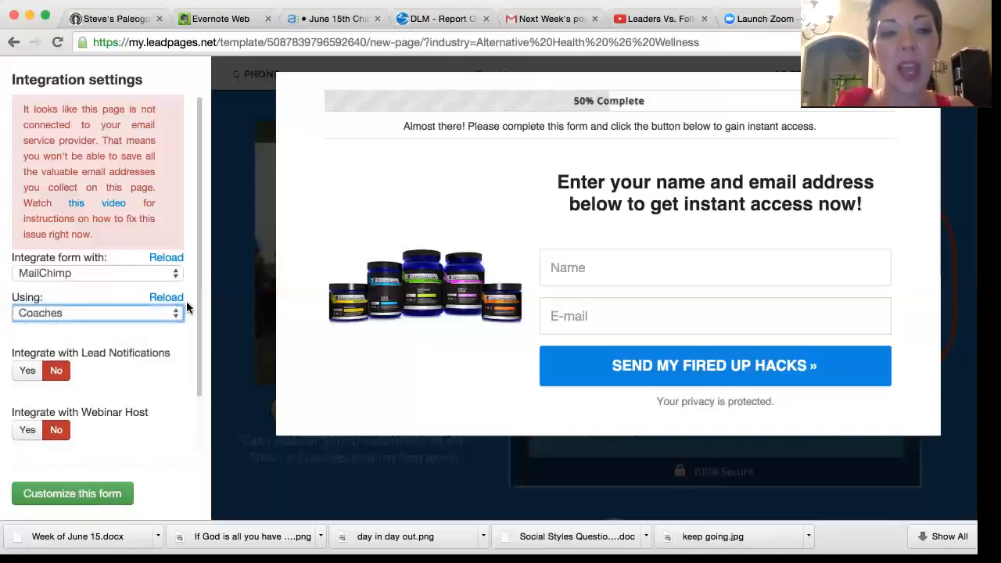
scroll(145, 418, down, 2)
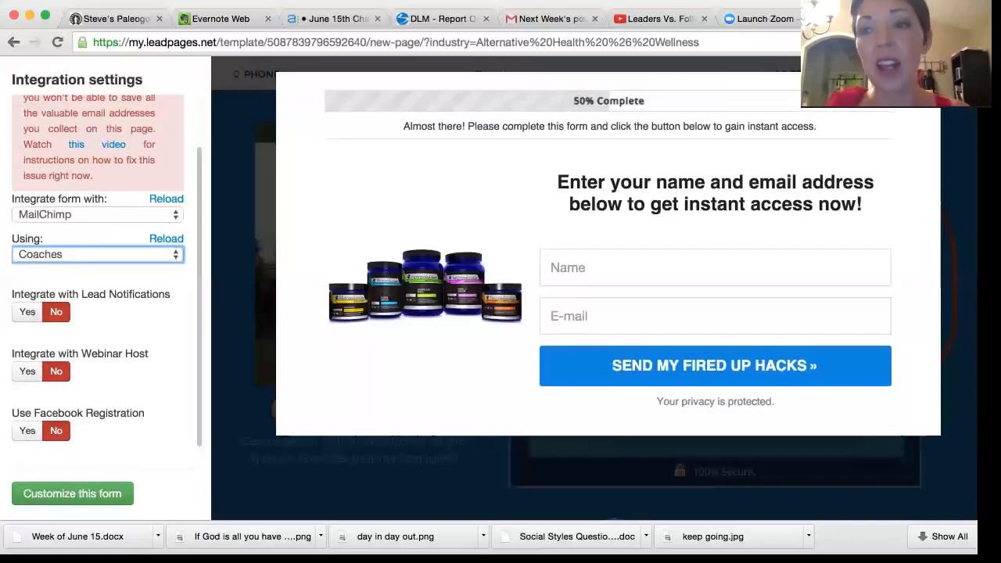
click(930, 83)
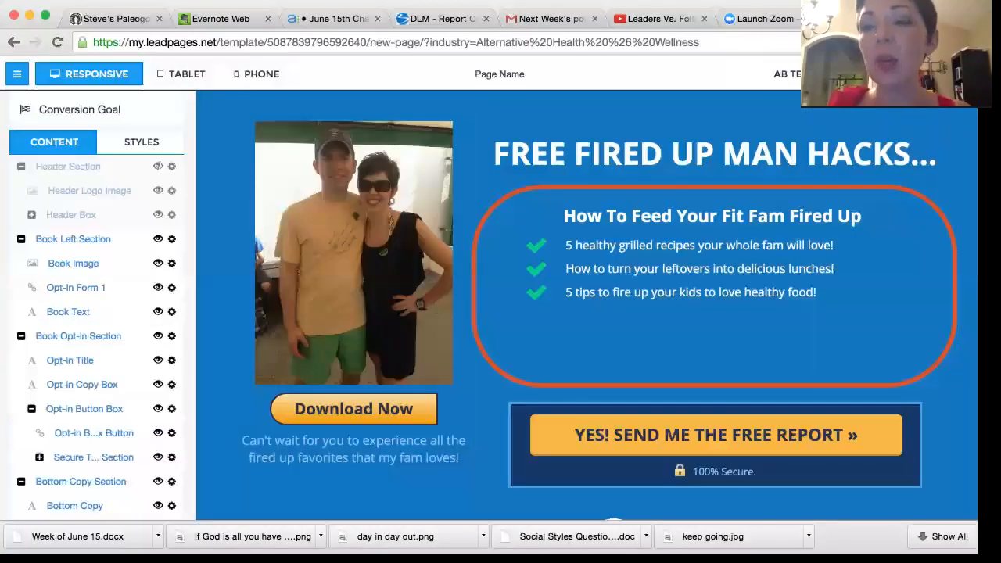
Step: Try to save the page and name it "FitFiredUpFam" in the Lead Page Options
click(922, 74)
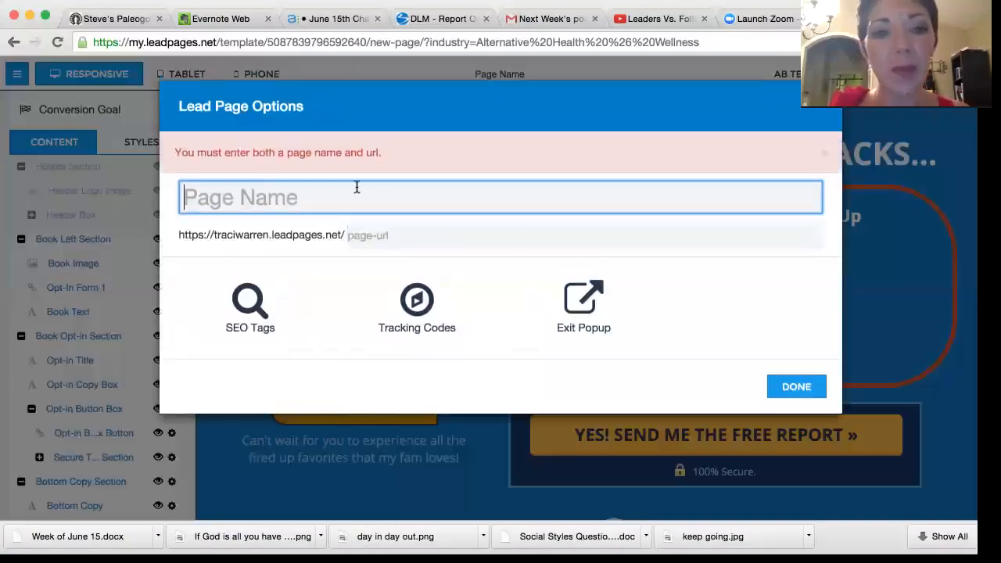
text(Fit)
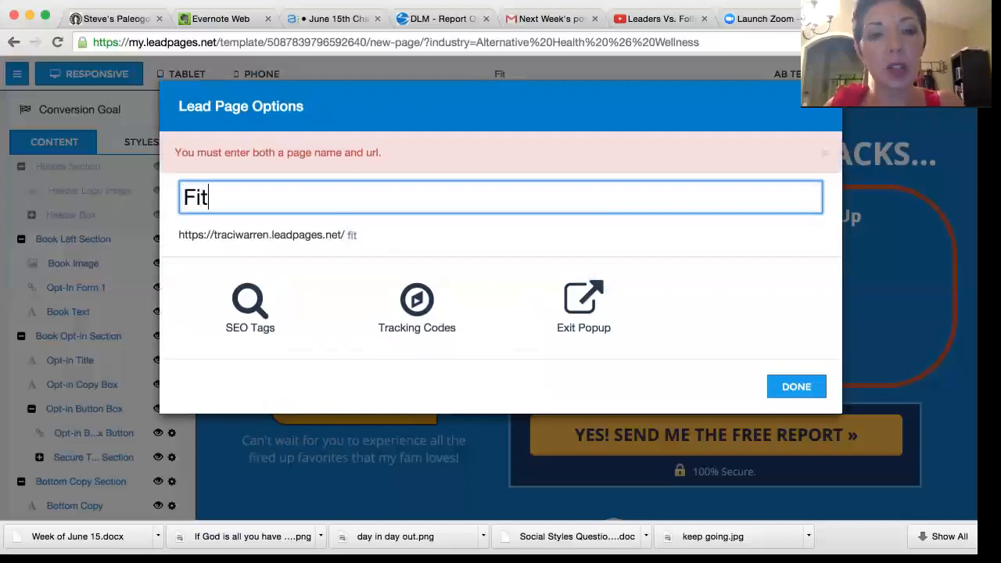
text(FiredUp)
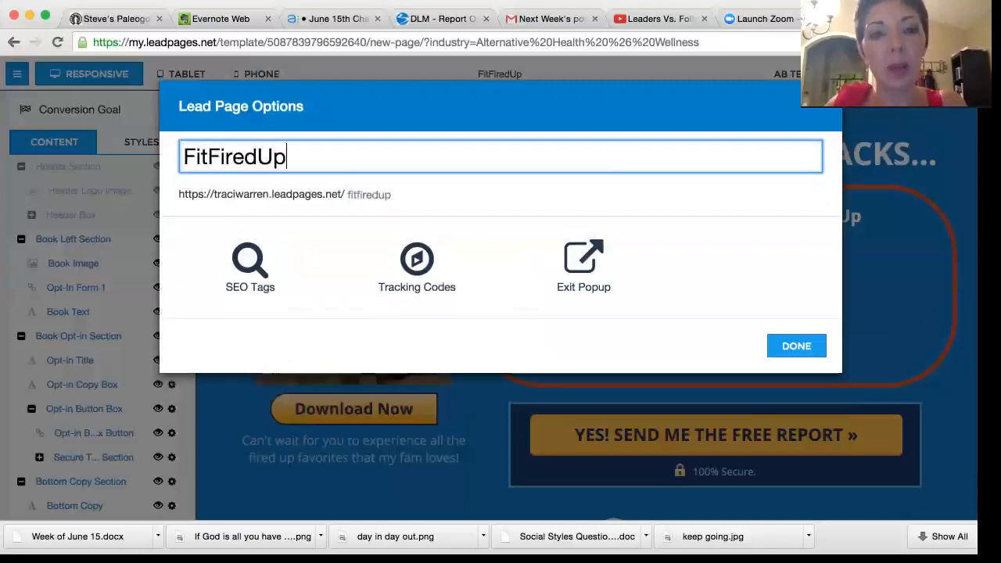
text(Fam)
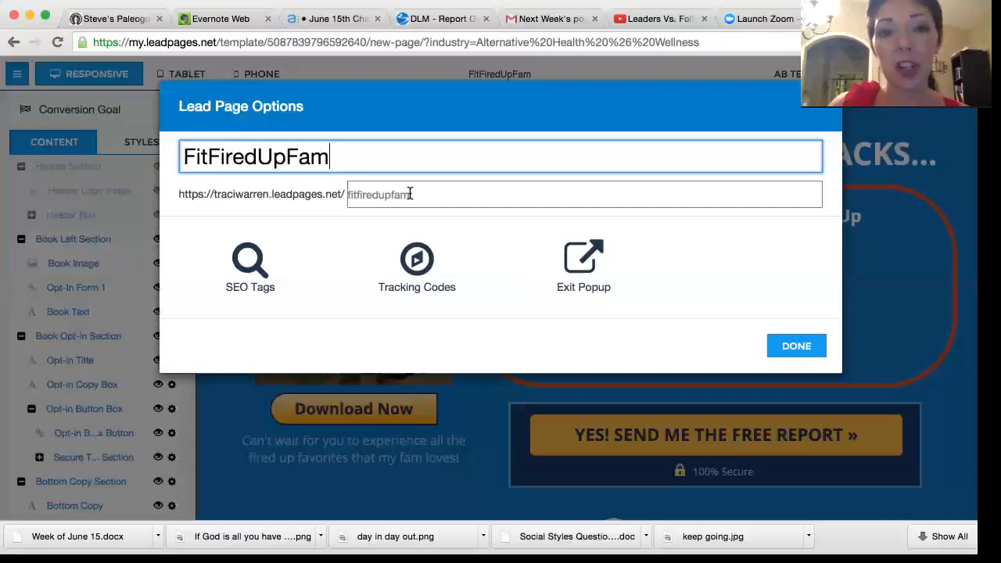
click(810, 347)
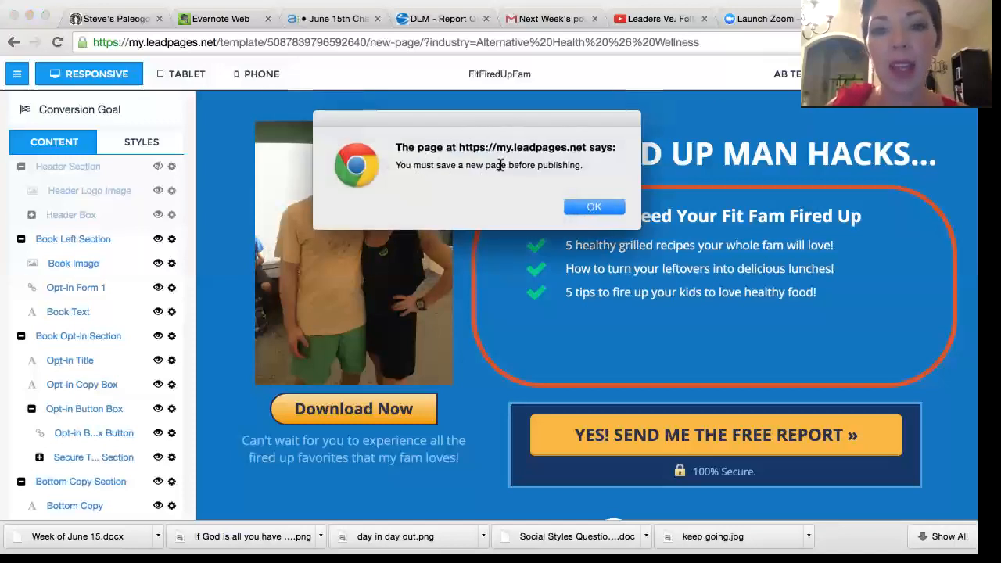
Step: Dismiss the publishing alert, check the MailChimp lists available in the form's integration settings and close the form
click(603, 213)
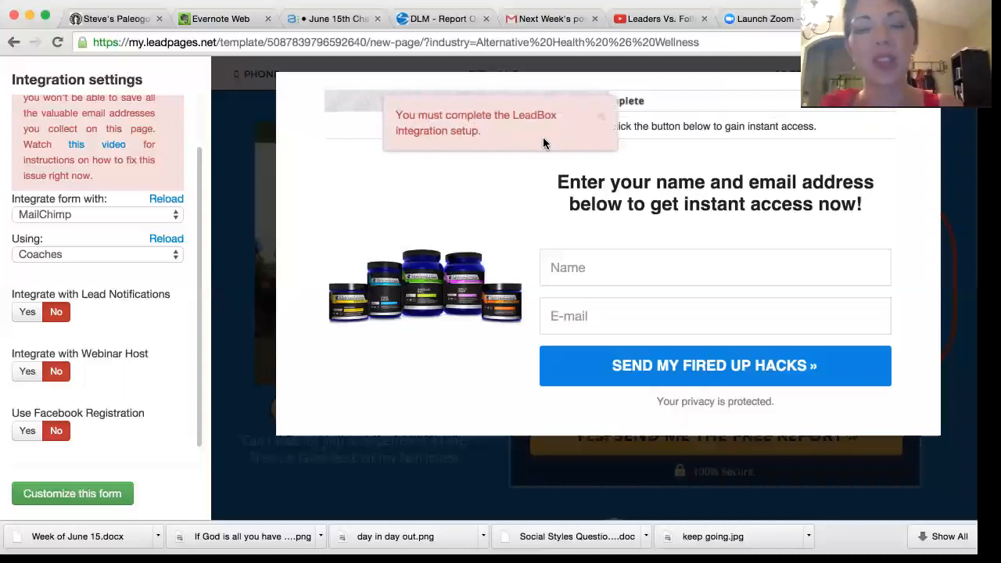
click(179, 254)
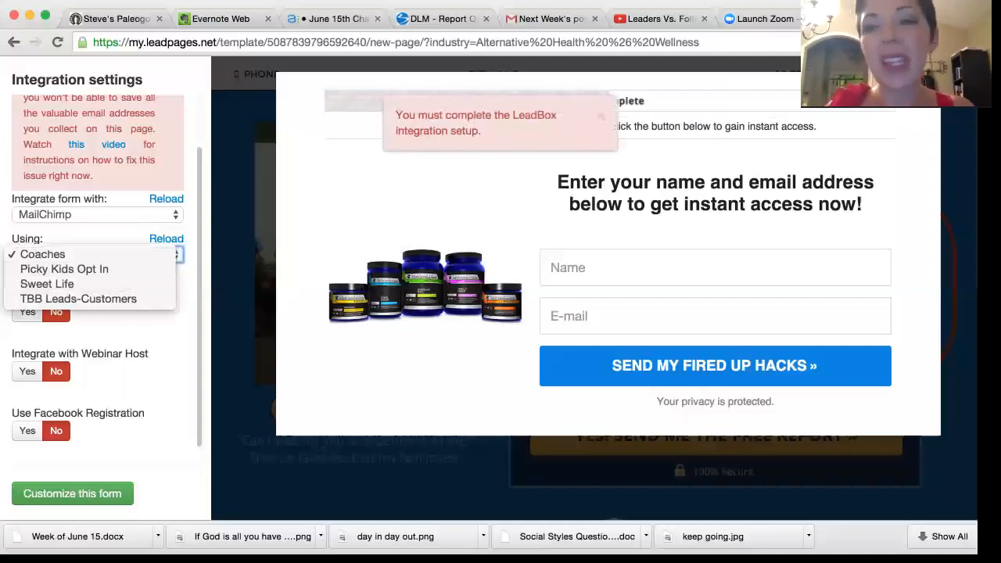
click(495, 394)
click(940, 73)
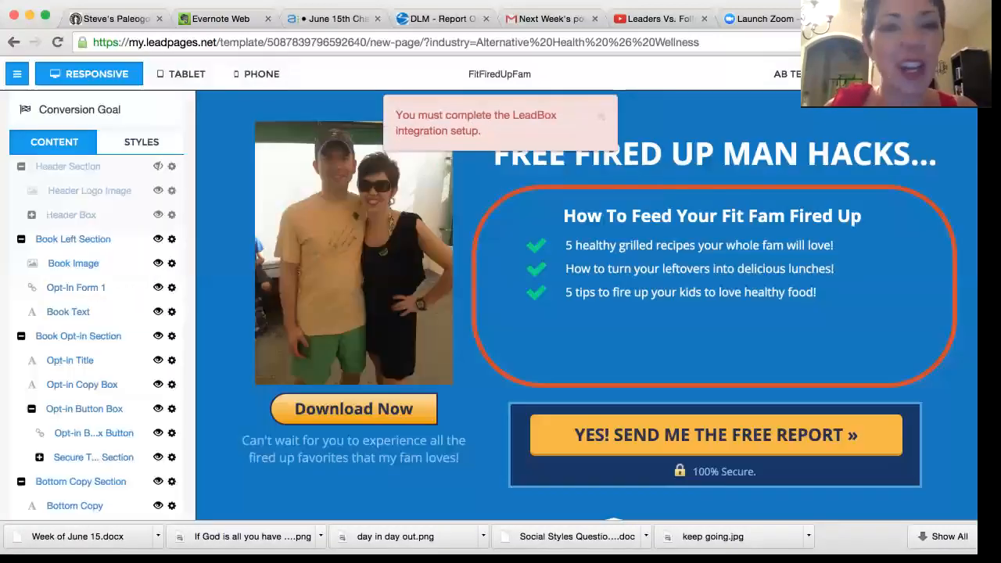